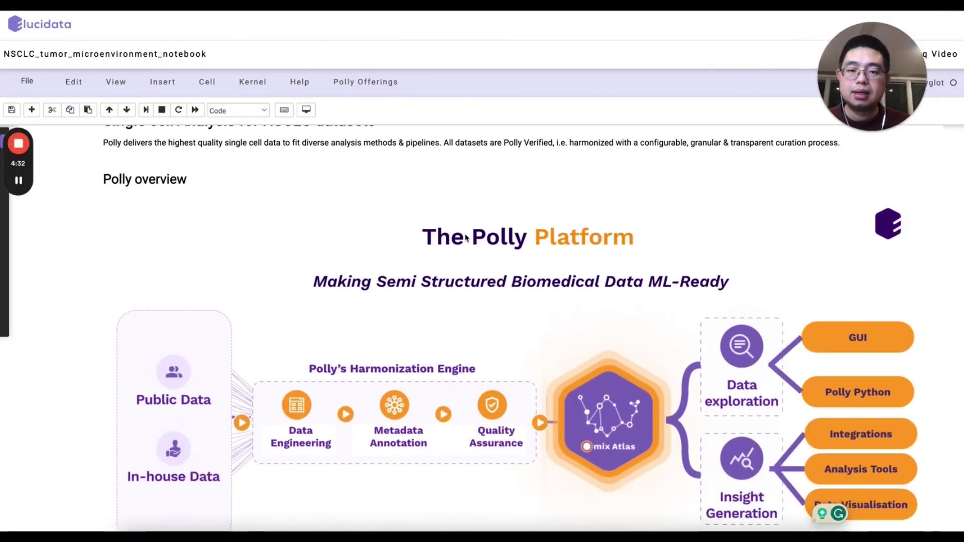
Scroll past the Polly Platform diagram to the Prepare environment section's In [1] install cell.
{"action": "scroll", "coordinate": [466, 237], "scroll_direction": "down", "scroll_amount": 2}
{"action": "scroll", "coordinate": [466, 237], "scroll_direction": "up", "scroll_amount": 1}
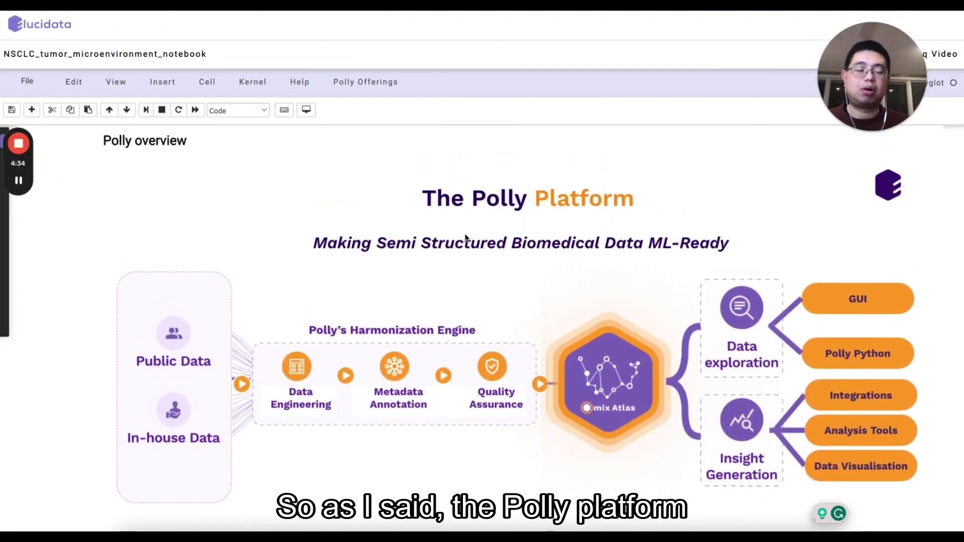
{"action": "scroll", "coordinate": [464, 237], "scroll_direction": "down", "scroll_amount": 3}
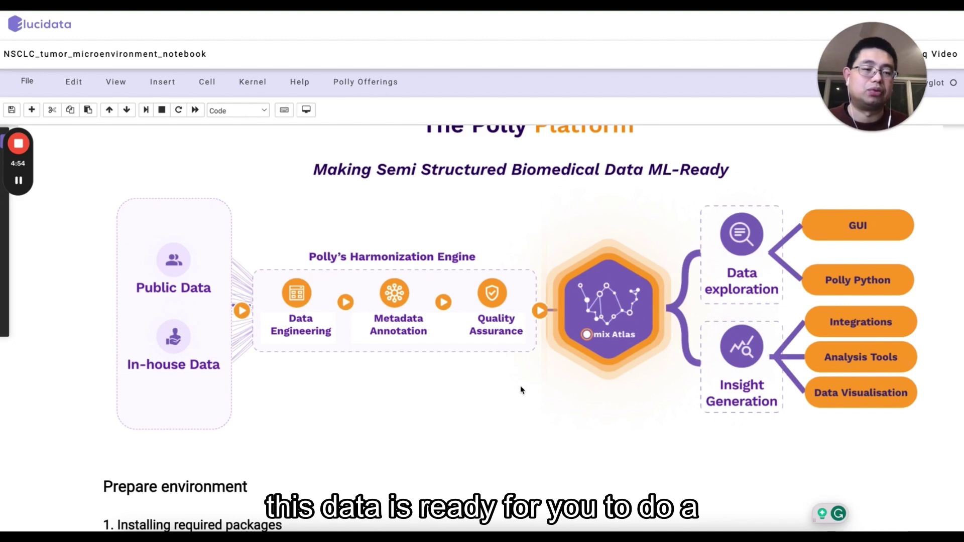
{"action": "scroll", "coordinate": [629, 399], "scroll_direction": "down", "scroll_amount": 3}
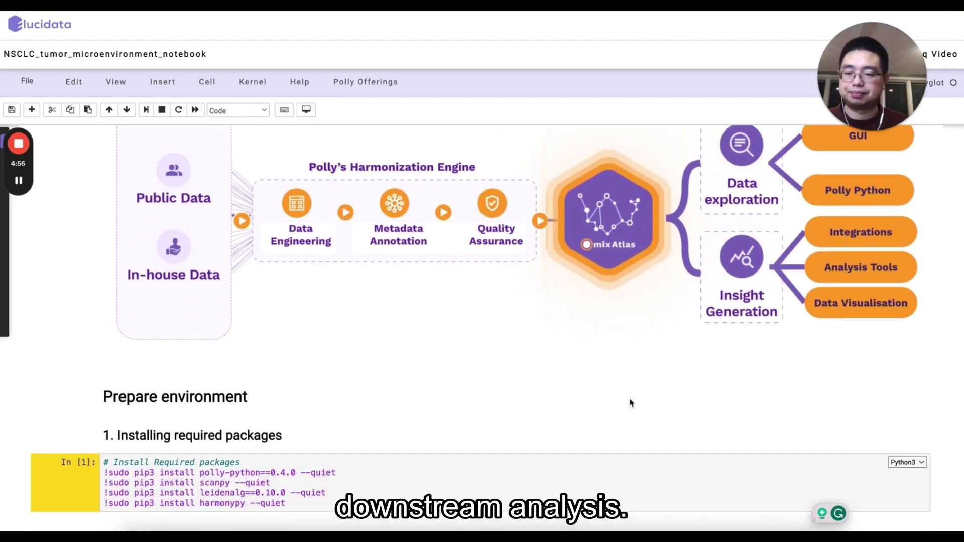
{"action": "scroll", "coordinate": [631, 401], "scroll_direction": "down", "scroll_amount": 1}
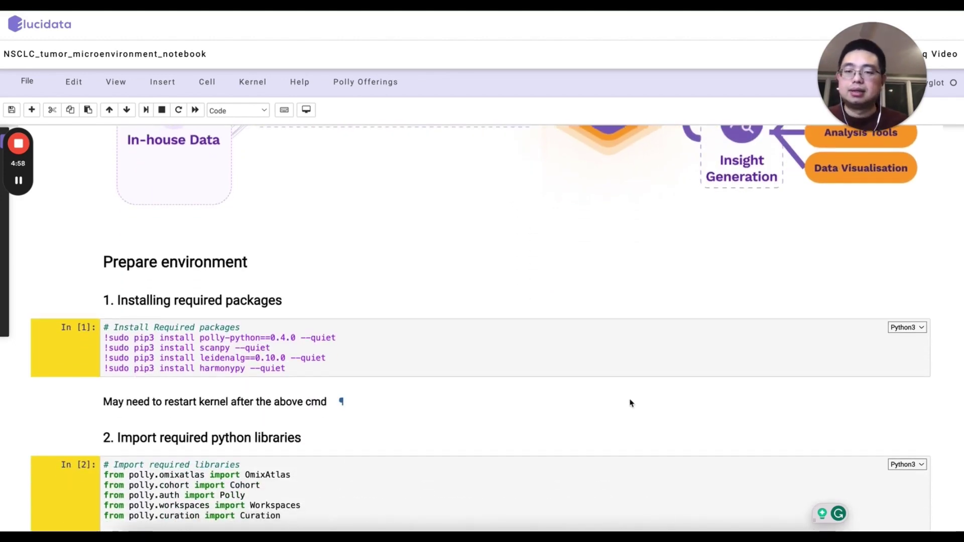
Highlight the pip install commands in In [1] and the Polly import lines in In [2].
{"action": "scroll", "coordinate": [538, 398], "scroll_direction": "down", "scroll_amount": 1}
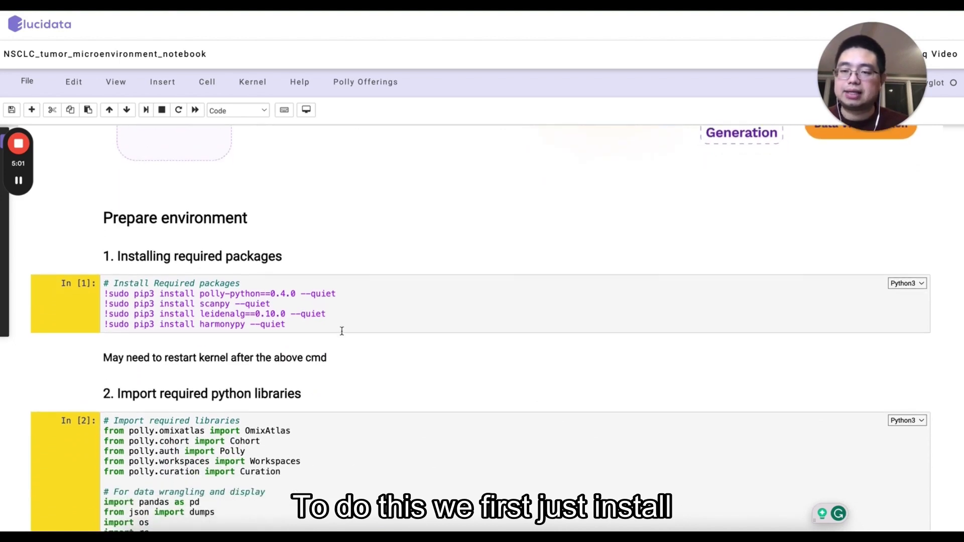
{"action": "left_click_drag", "start_coordinate": [289, 325], "coordinate": [107, 287]}
{"action": "scroll", "coordinate": [328, 332], "scroll_direction": "down", "scroll_amount": 2}
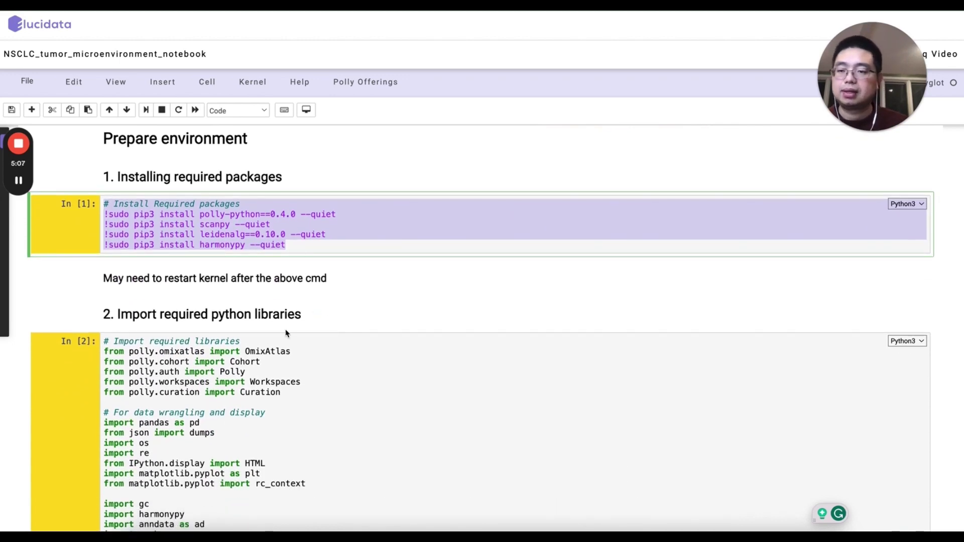
{"action": "scroll", "coordinate": [286, 334], "scroll_direction": "down", "scroll_amount": 2}
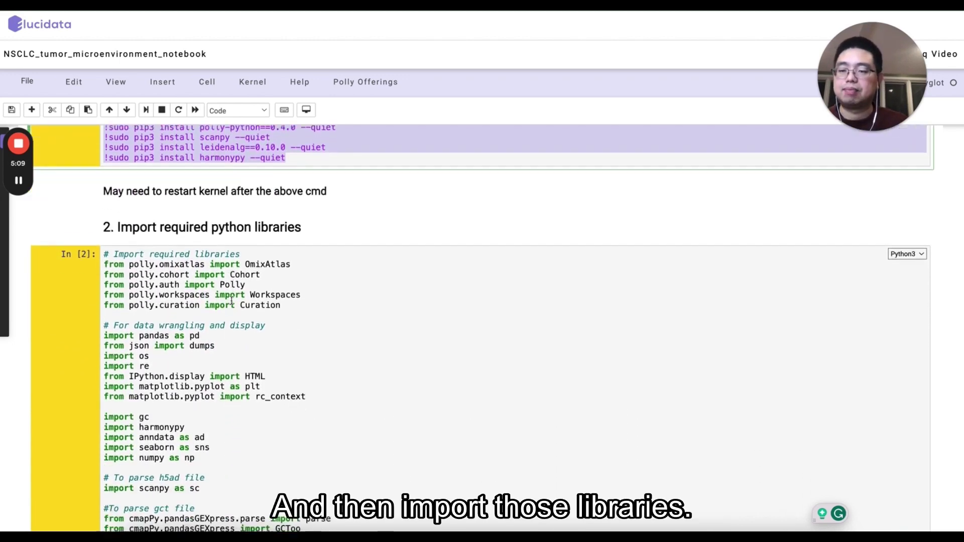
{"action": "scroll", "coordinate": [232, 301], "scroll_direction": "down", "scroll_amount": 1}
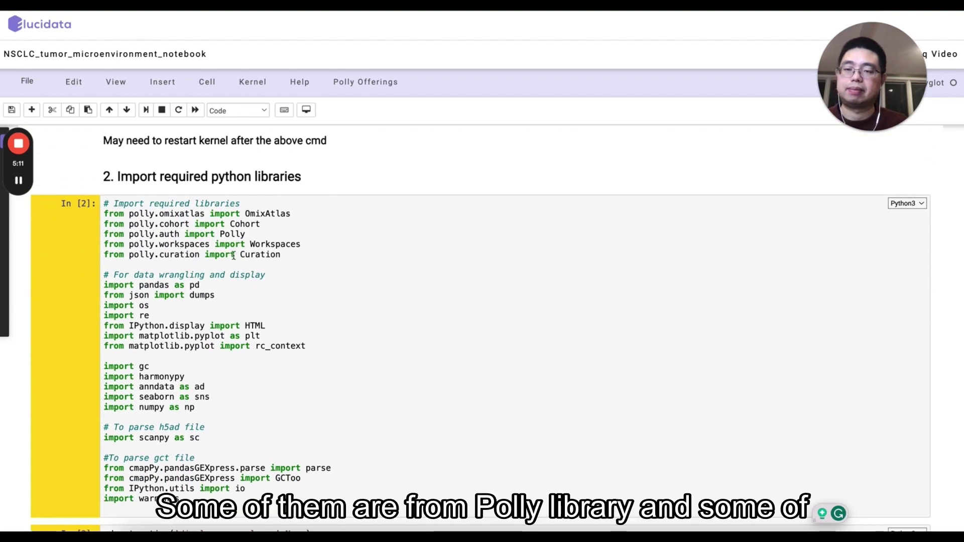
{"action": "left_click_drag", "start_coordinate": [165, 253], "coordinate": [105, 213]}
Highlight the next code block and move down to the Polly.auth authentication cell In [4].
{"action": "scroll", "coordinate": [185, 306], "scroll_direction": "down", "scroll_amount": 2}
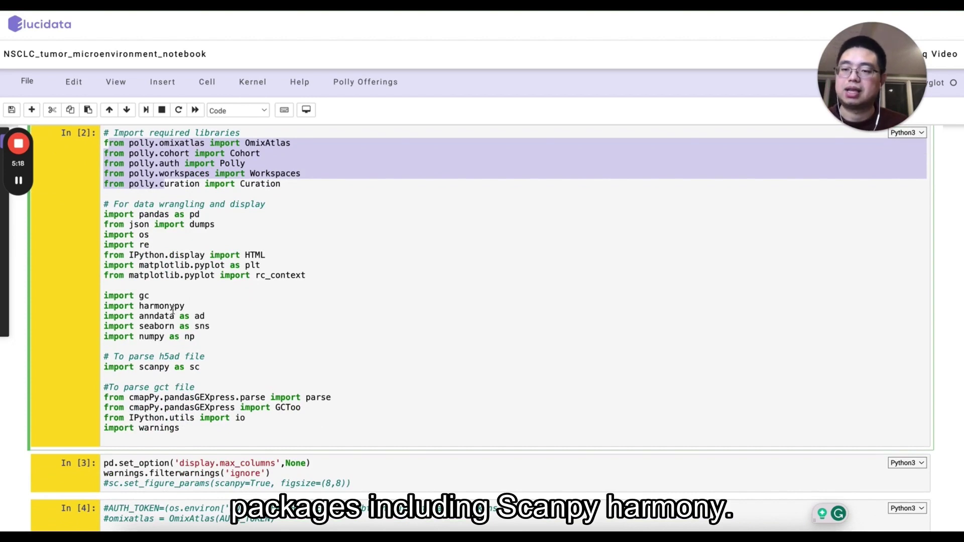
{"action": "scroll", "coordinate": [185, 337], "scroll_direction": "down", "scroll_amount": 1}
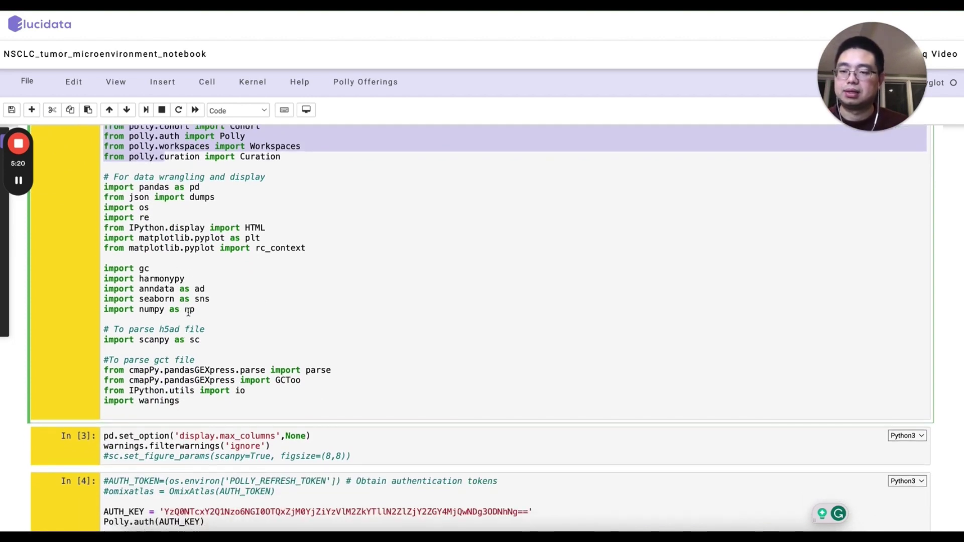
{"action": "left_click_drag", "start_coordinate": [215, 301], "coordinate": [88, 300]}
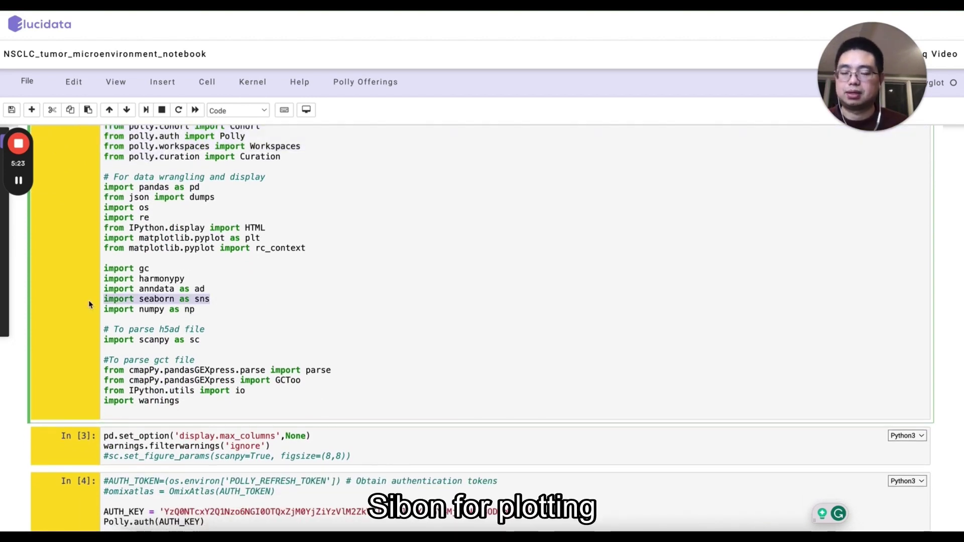
{"action": "scroll", "coordinate": [168, 327], "scroll_direction": "down", "scroll_amount": 1}
{"action": "scroll", "coordinate": [168, 328], "scroll_direction": "down", "scroll_amount": 5}
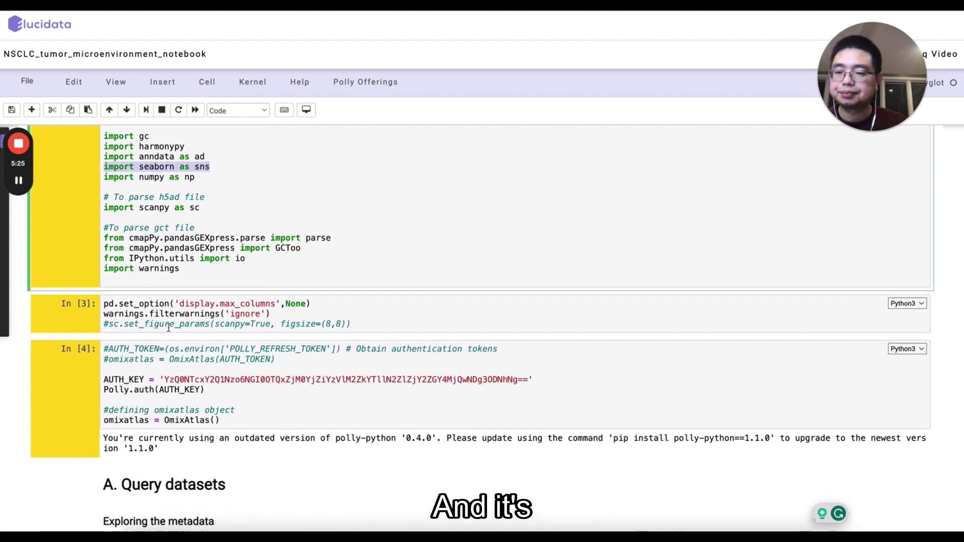
{"action": "scroll", "coordinate": [168, 327], "scroll_direction": "down", "scroll_amount": 2}
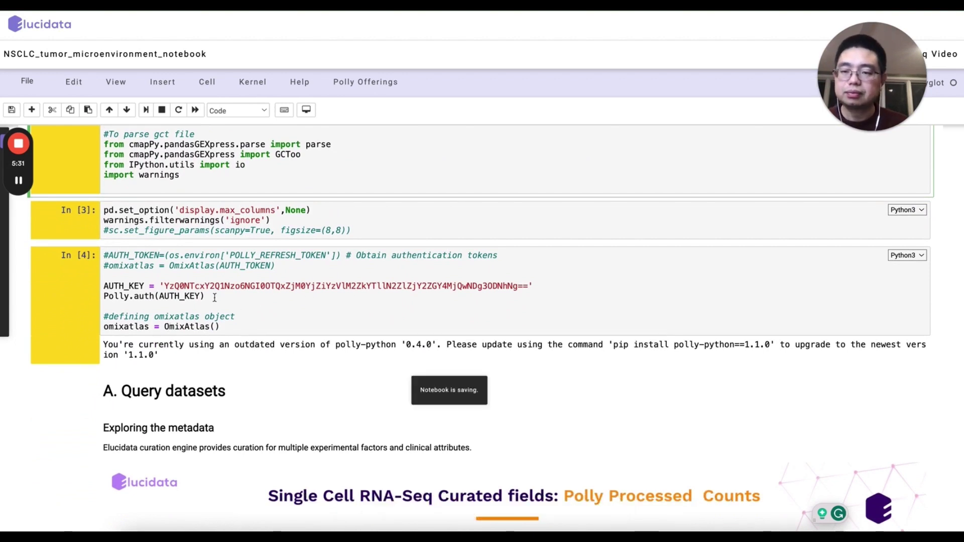
Highlight the authentication/login lines and the OmixAtlas object line in In [4].
{"action": "left_click_drag", "start_coordinate": [214, 297], "coordinate": [104, 284]}
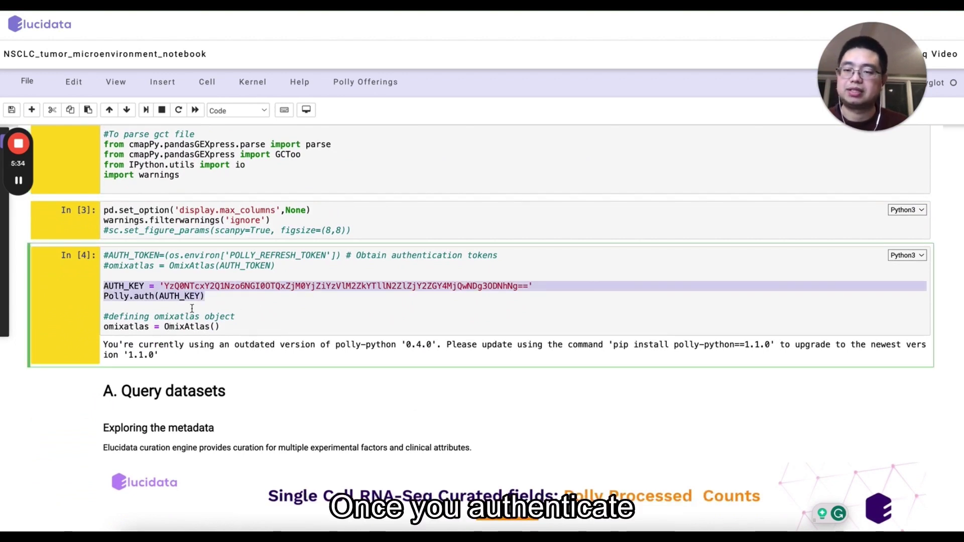
{"action": "left_click_drag", "start_coordinate": [220, 327], "coordinate": [106, 328]}
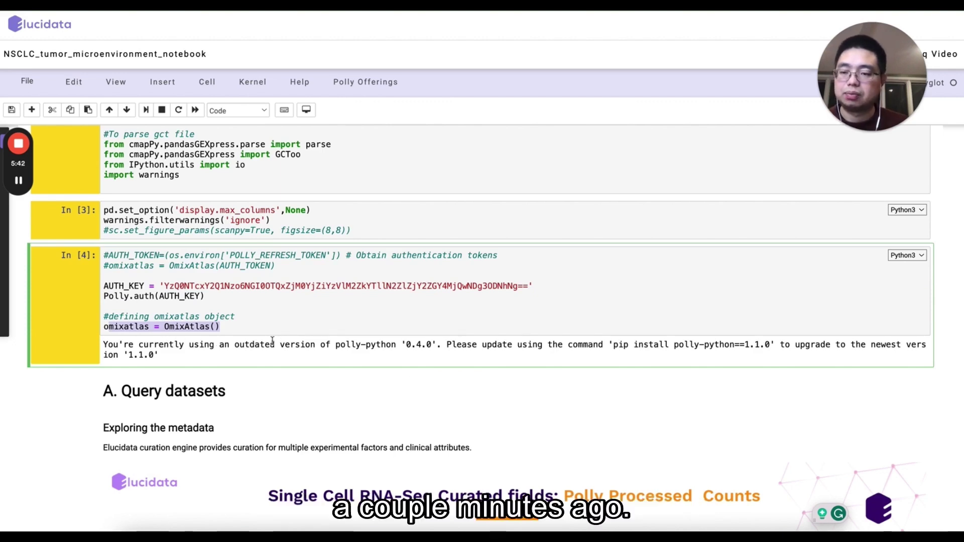
{"action": "scroll", "coordinate": [272, 341], "scroll_direction": "down", "scroll_amount": 5}
{"action": "scroll", "coordinate": [271, 339], "scroll_direction": "up", "scroll_amount": 2}
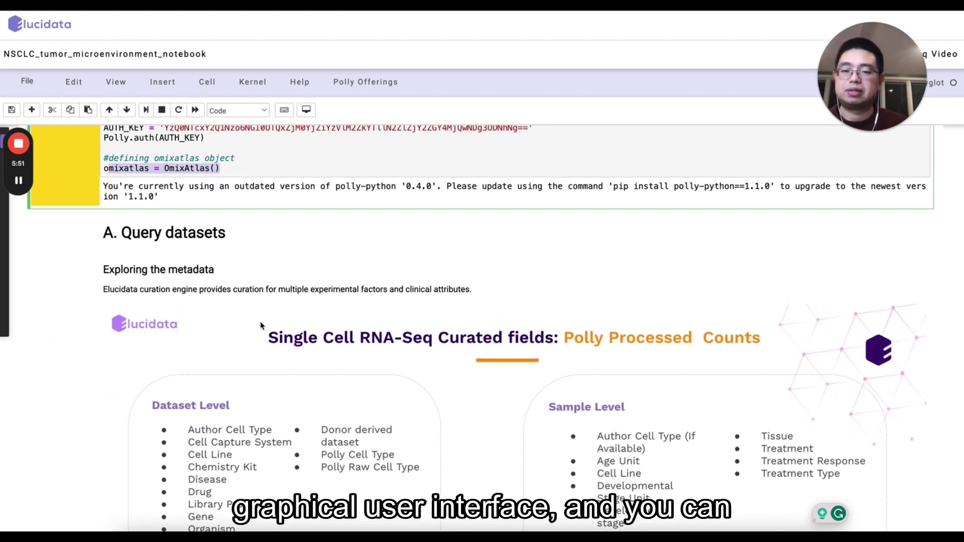
Move down to the Single Cell RNA-Seq curated fields chart with Dataset and Sample Level lists.
{"action": "scroll", "coordinate": [261, 323], "scroll_direction": "down", "scroll_amount": 1}
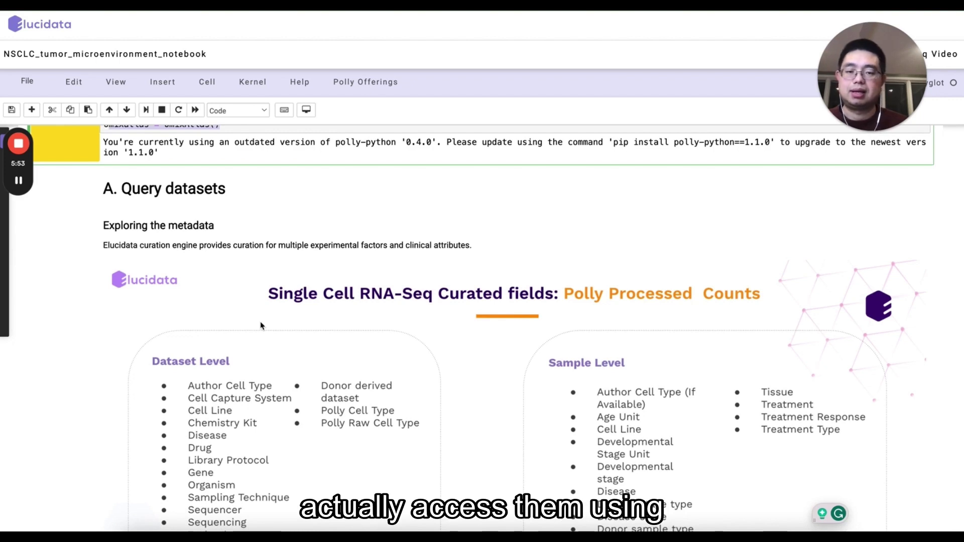
{"action": "scroll", "coordinate": [261, 324], "scroll_direction": "down", "scroll_amount": 2}
{"action": "scroll", "coordinate": [261, 326], "scroll_direction": "down", "scroll_amount": 1}
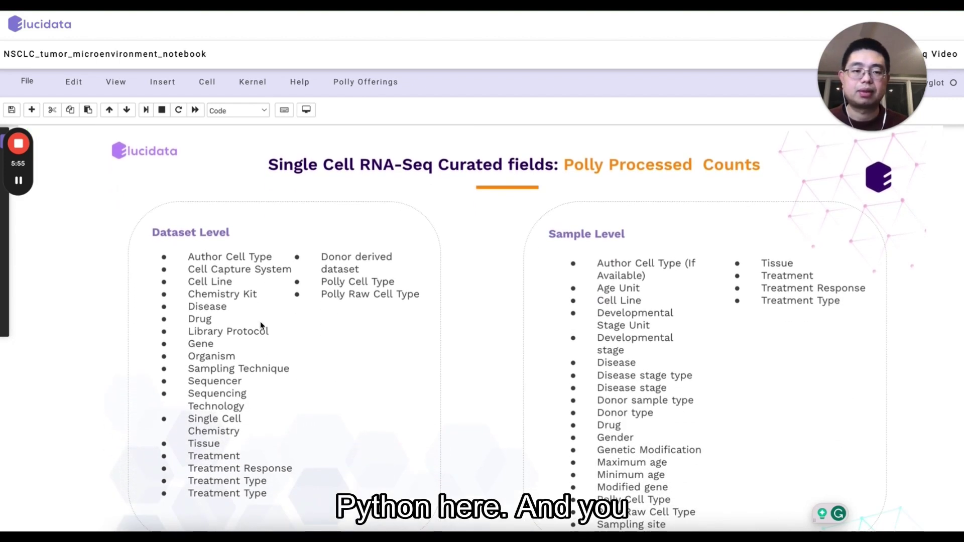
{"action": "scroll", "coordinate": [322, 321], "scroll_direction": "down", "scroll_amount": 1}
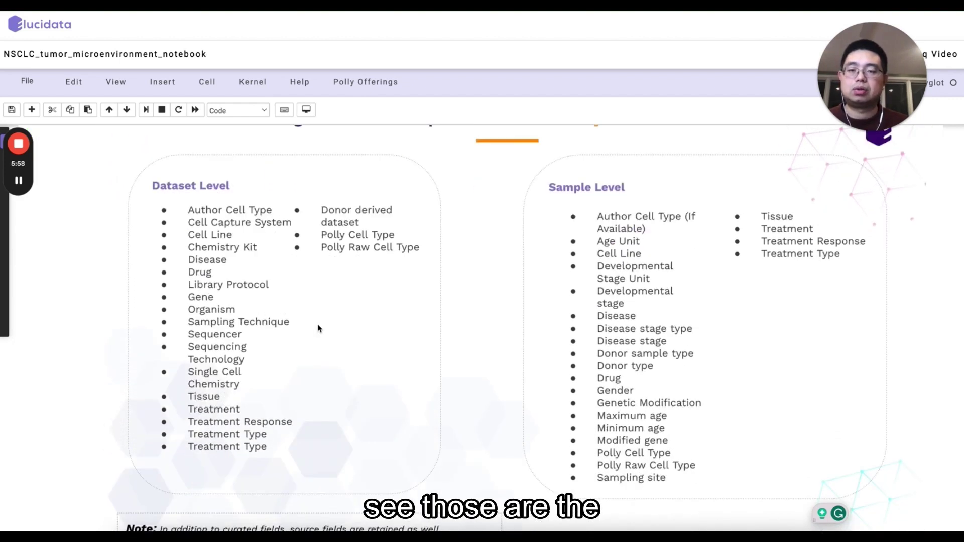
{"action": "scroll", "coordinate": [292, 326], "scroll_direction": "up", "scroll_amount": 1}
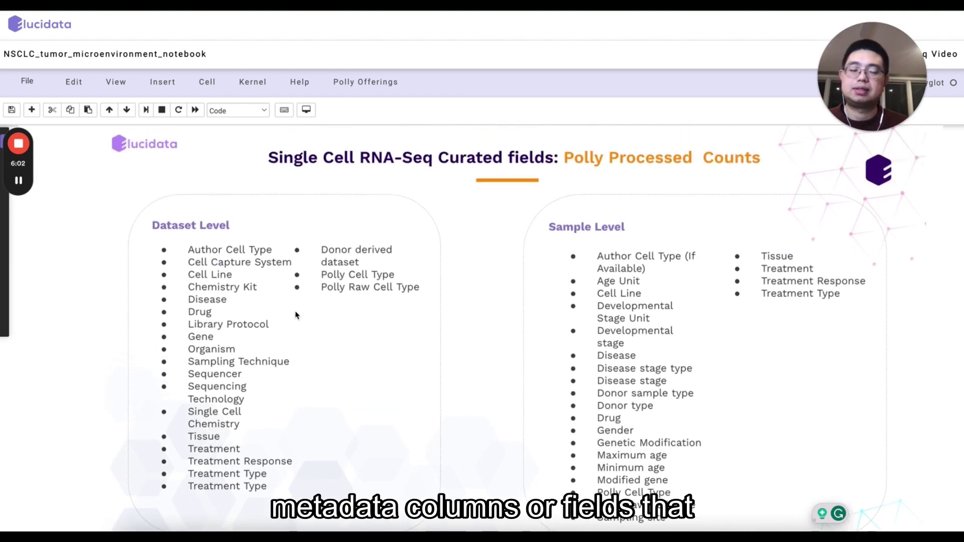
{"action": "scroll", "coordinate": [296, 321], "scroll_direction": "down", "scroll_amount": 1}
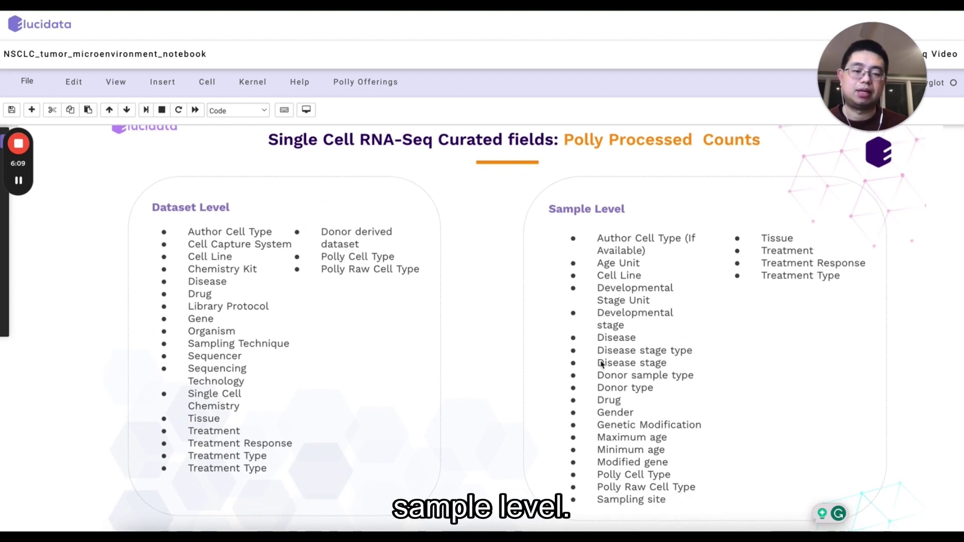
Highlight the SQL query for tumor/normal datasets in cell In [5].
{"action": "scroll", "coordinate": [602, 366], "scroll_direction": "down", "scroll_amount": 3}
{"action": "scroll", "coordinate": [601, 363], "scroll_direction": "down", "scroll_amount": 13}
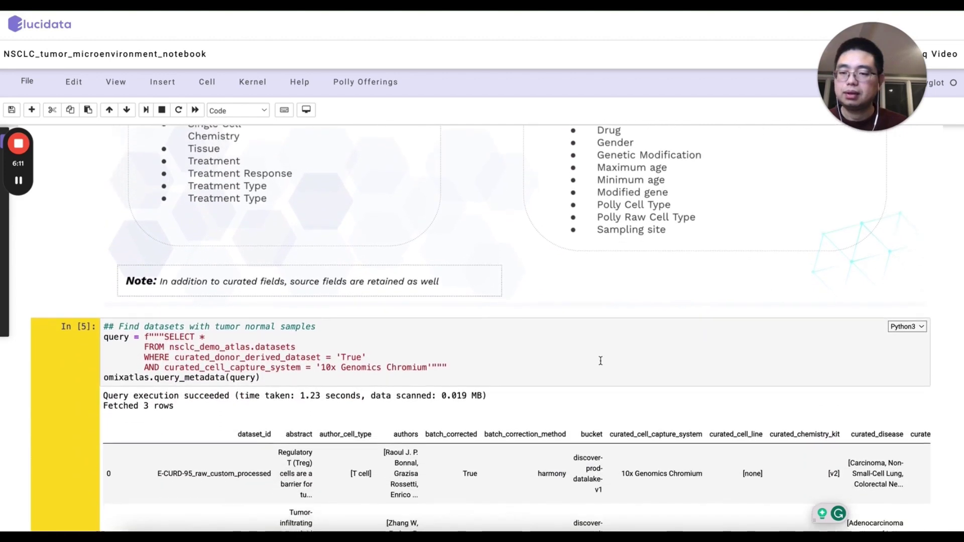
{"action": "scroll", "coordinate": [601, 364], "scroll_direction": "down", "scroll_amount": 2}
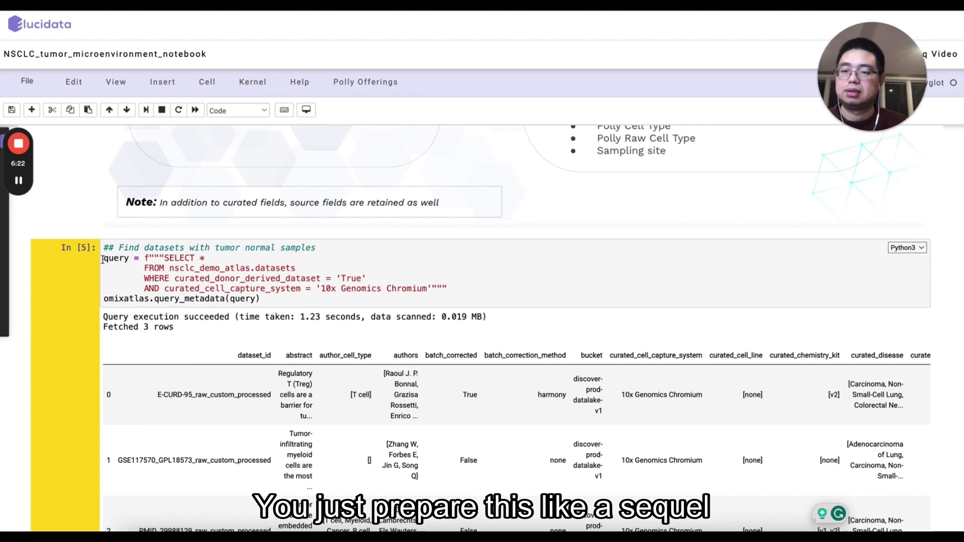
{"action": "left_click_drag", "start_coordinate": [104, 257], "coordinate": [446, 287]}
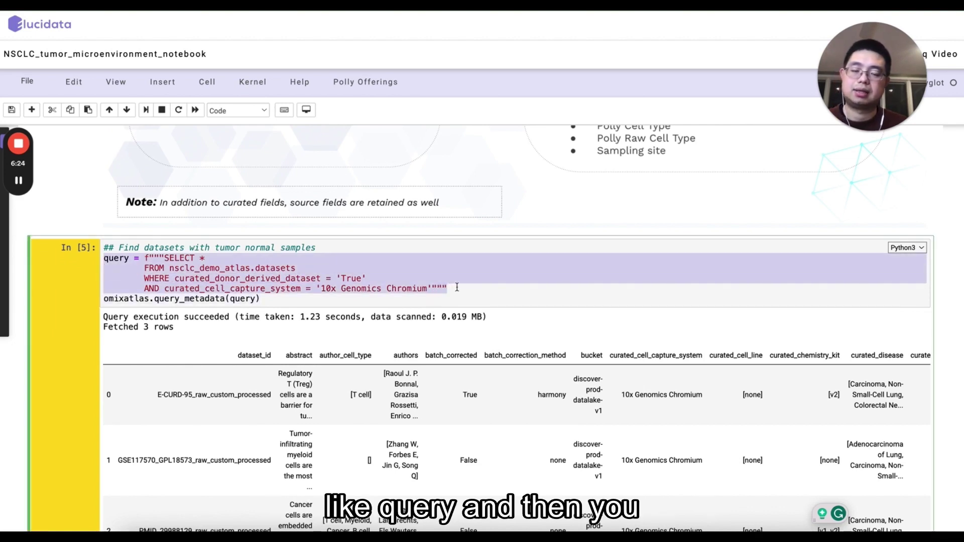
{"action": "scroll", "coordinate": [271, 311], "scroll_direction": "down", "scroll_amount": 1}
Select the query_metadata line and review the 3 Chromium datasets down to B. Analysis.
{"action": "left_click", "coordinate": [173, 271]}
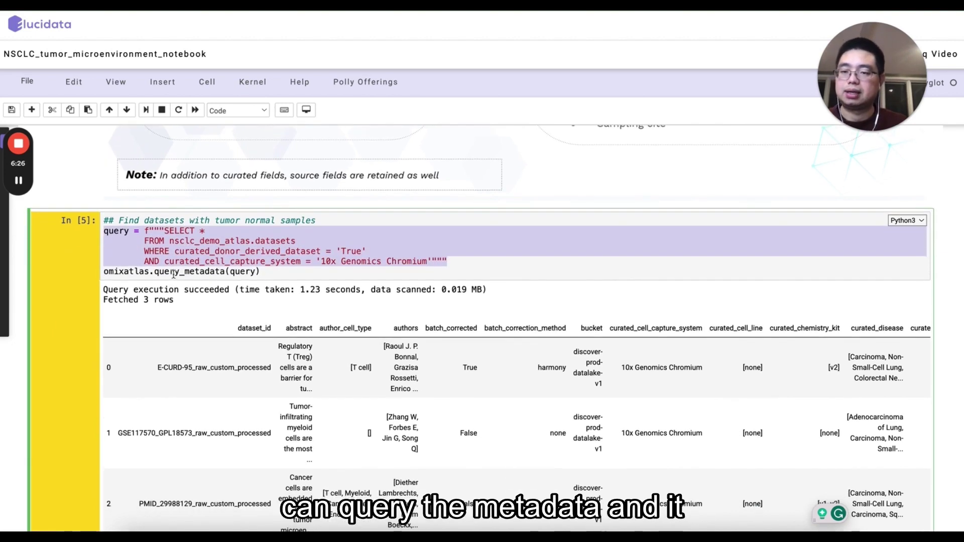
{"action": "left_click_drag", "start_coordinate": [259, 272], "coordinate": [100, 272]}
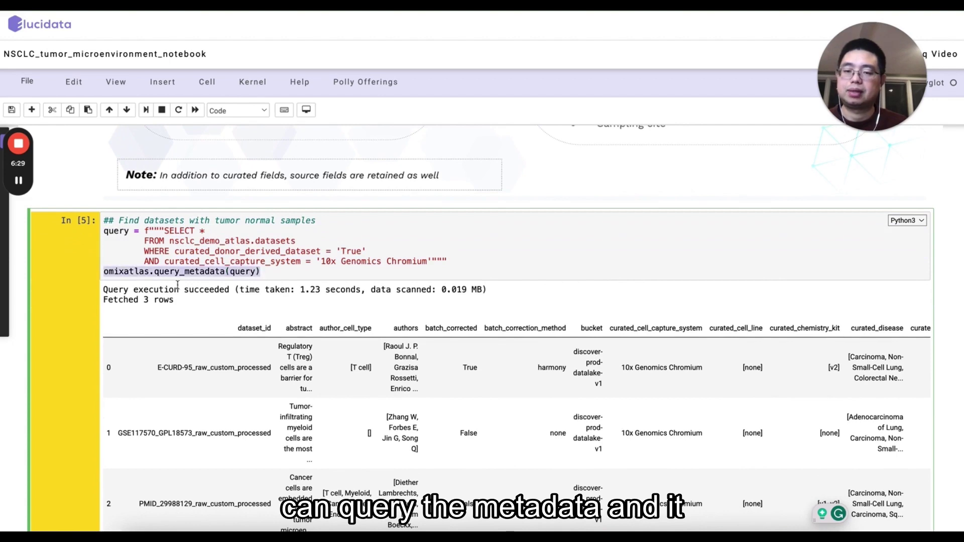
{"action": "scroll", "coordinate": [283, 327], "scroll_direction": "down", "scroll_amount": 4}
{"action": "scroll", "coordinate": [283, 328], "scroll_direction": "down", "scroll_amount": 1}
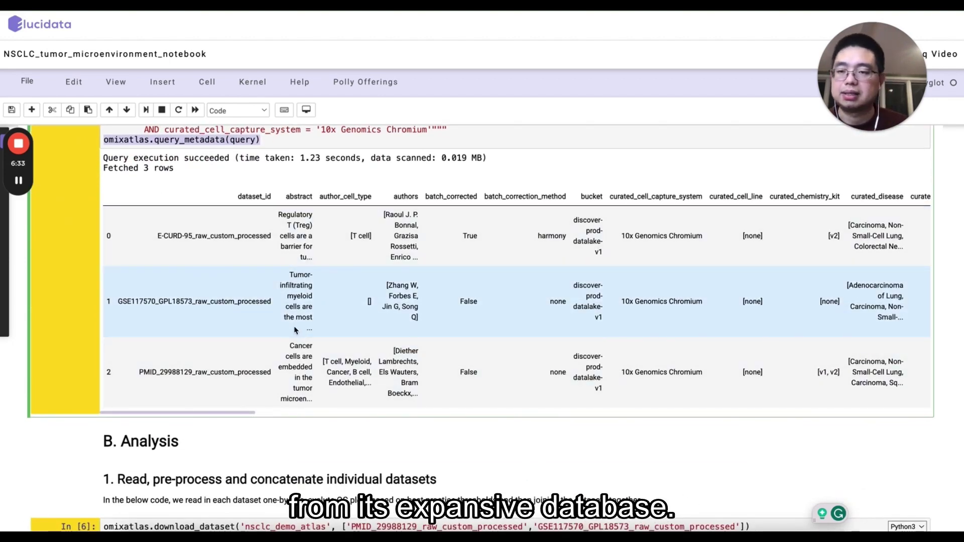
{"action": "scroll", "coordinate": [296, 330], "scroll_direction": "down", "scroll_amount": 2}
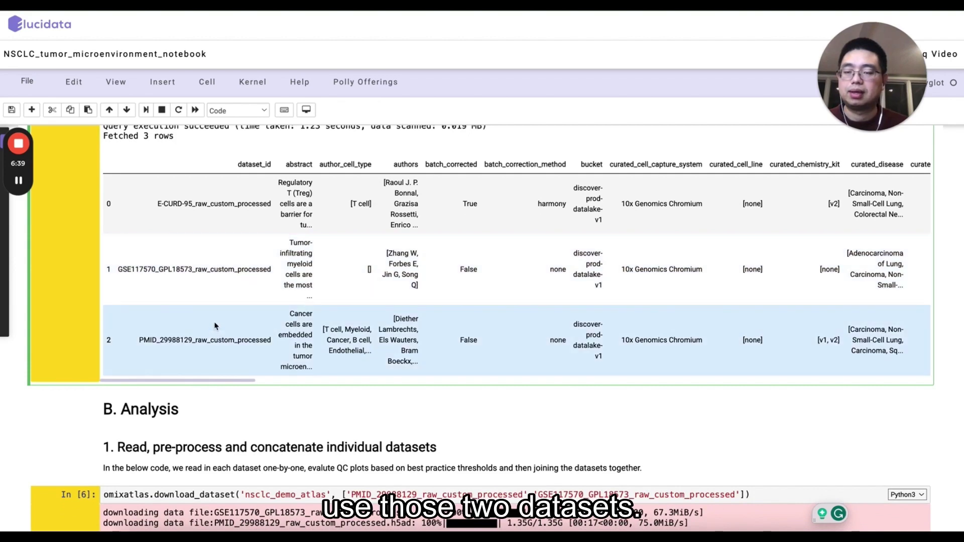
Mark the atlas name nsclc_demo_atlas and the dataset IDs in the In [6] download call.
{"action": "scroll", "coordinate": [215, 327], "scroll_direction": "down", "scroll_amount": 4}
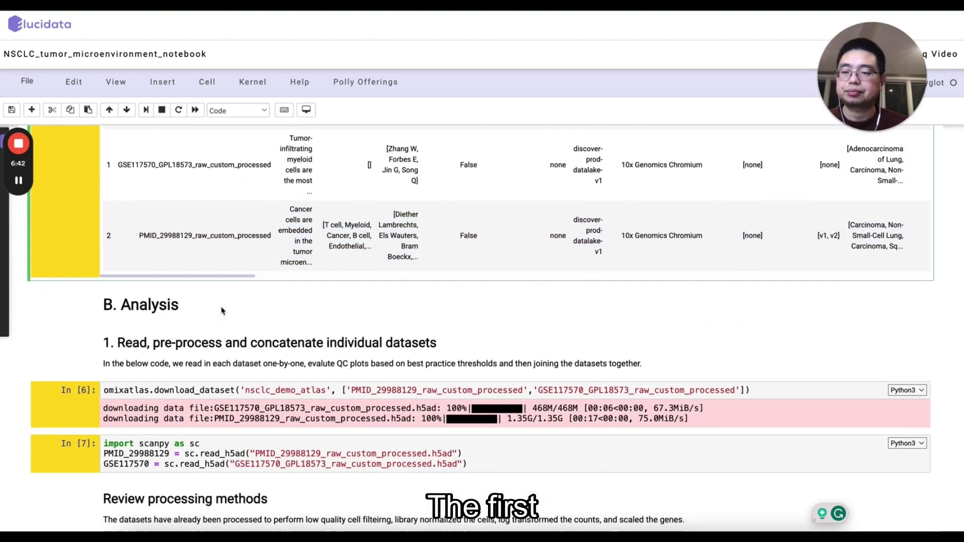
{"action": "scroll", "coordinate": [222, 311], "scroll_direction": "down", "scroll_amount": 5}
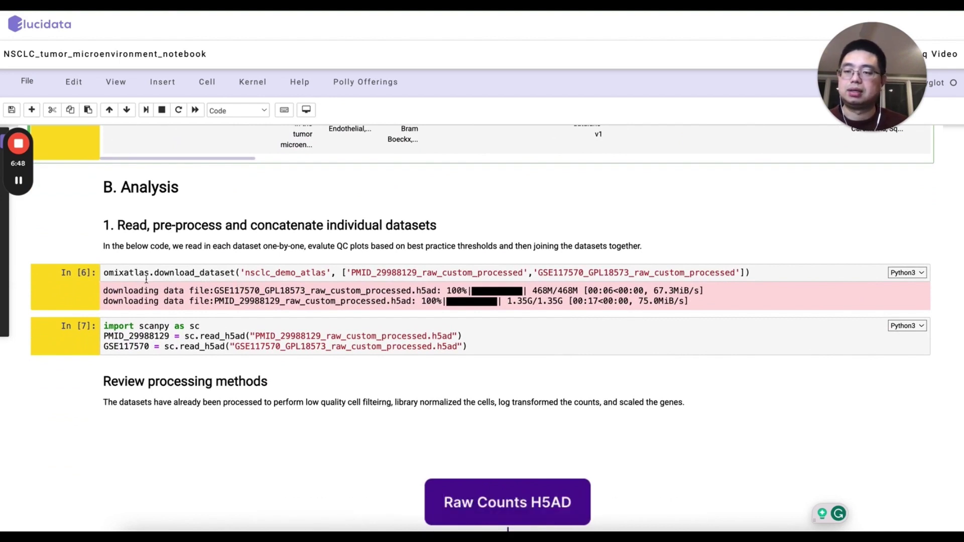
{"action": "scroll", "coordinate": [214, 280], "scroll_direction": "down", "scroll_amount": 1}
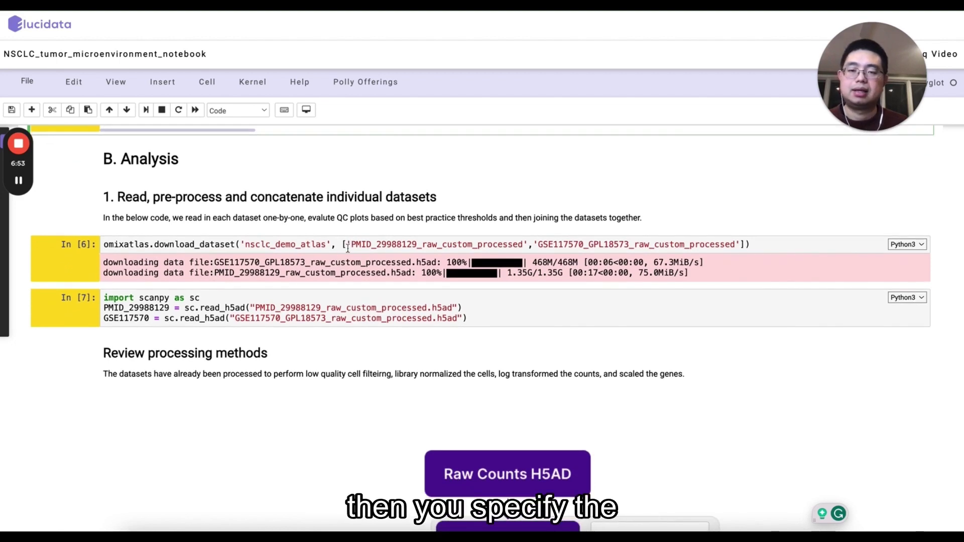
{"action": "double_click", "coordinate": [250, 246]}
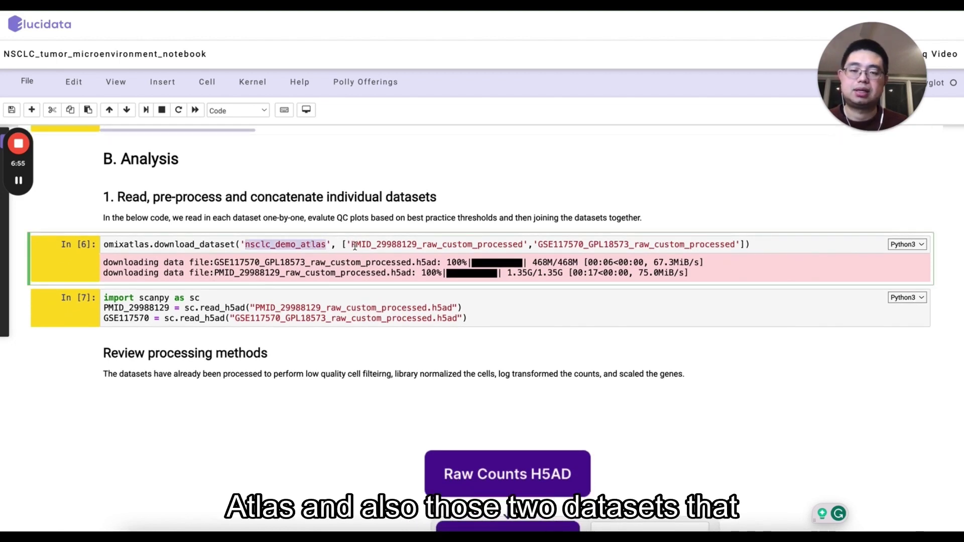
{"action": "left_click_drag", "start_coordinate": [353, 246], "coordinate": [741, 246]}
Move down to the In [7] read_h5ad cell and the processing workflow diagram.
{"action": "scroll", "coordinate": [503, 284], "scroll_direction": "up", "scroll_amount": 3}
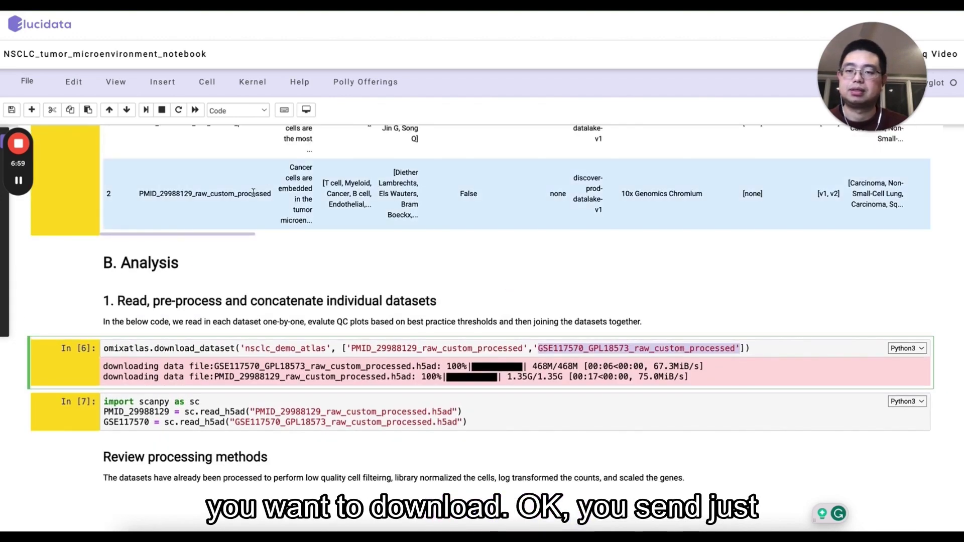
{"action": "scroll", "coordinate": [252, 192], "scroll_direction": "up", "scroll_amount": 1}
{"action": "scroll", "coordinate": [275, 238], "scroll_direction": "down", "scroll_amount": 5}
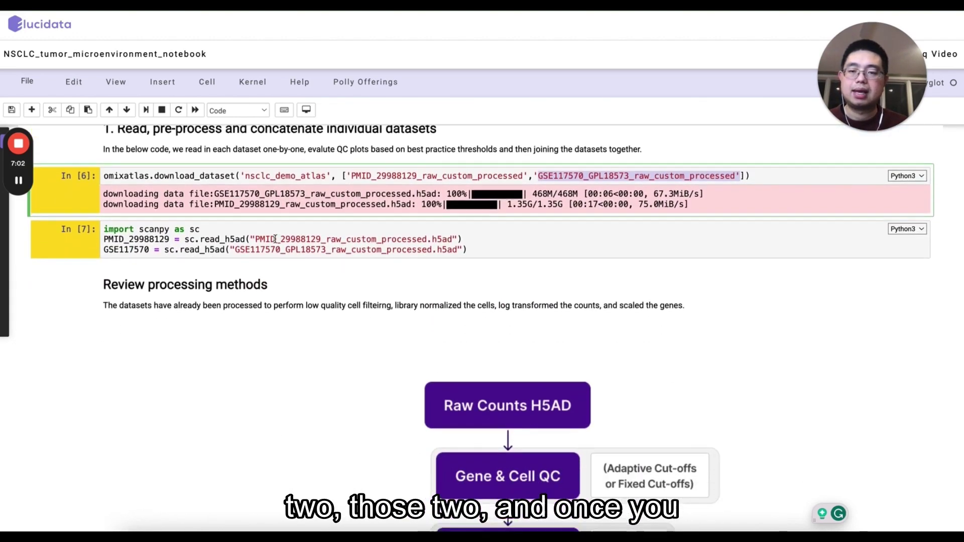
{"action": "scroll", "coordinate": [275, 238], "scroll_direction": "down", "scroll_amount": 1}
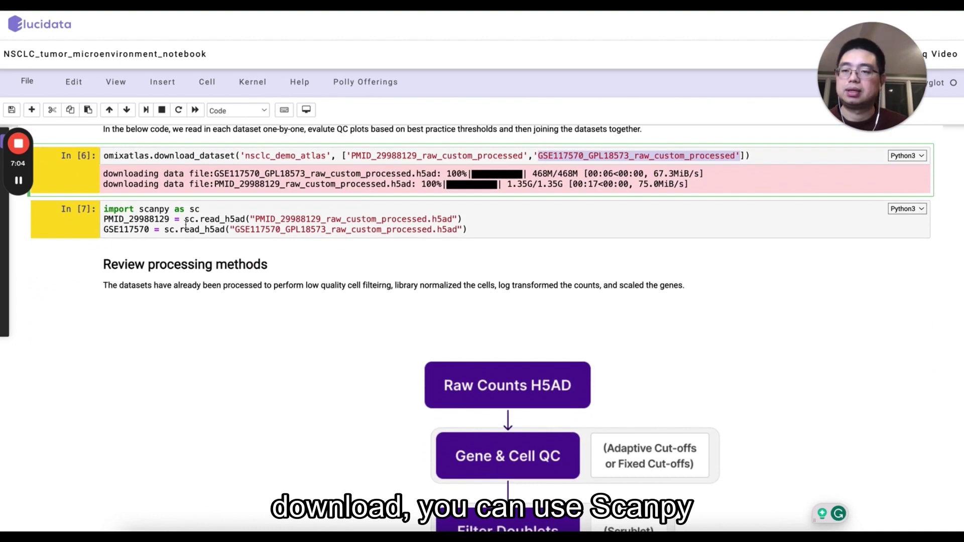
{"action": "scroll", "coordinate": [191, 226], "scroll_direction": "down", "scroll_amount": 1}
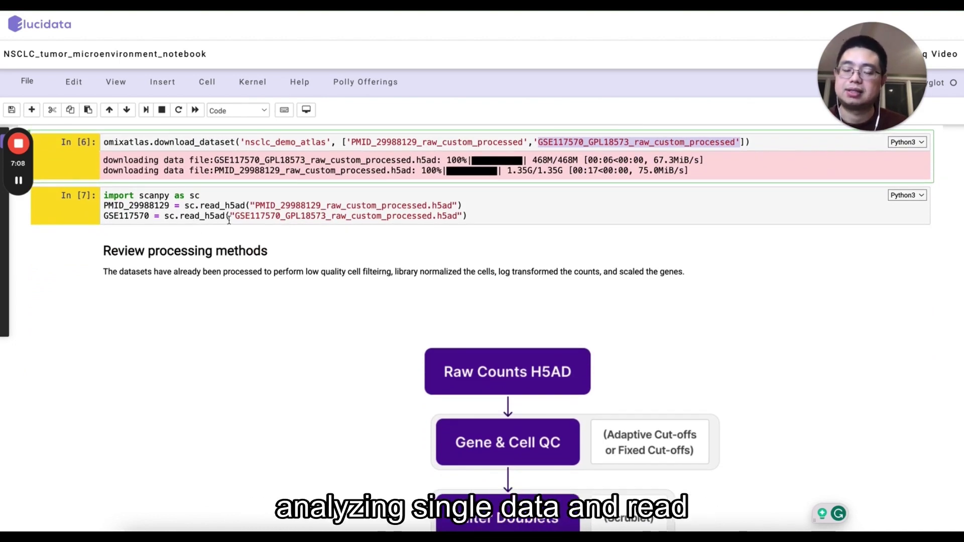
{"action": "scroll", "coordinate": [280, 221], "scroll_direction": "down", "scroll_amount": 1}
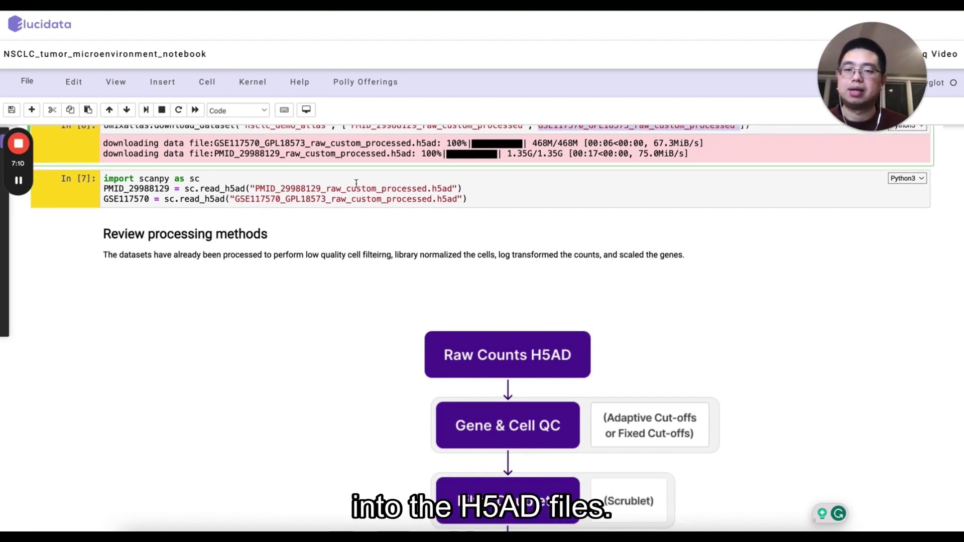
{"action": "scroll", "coordinate": [476, 197], "scroll_direction": "down", "scroll_amount": 1}
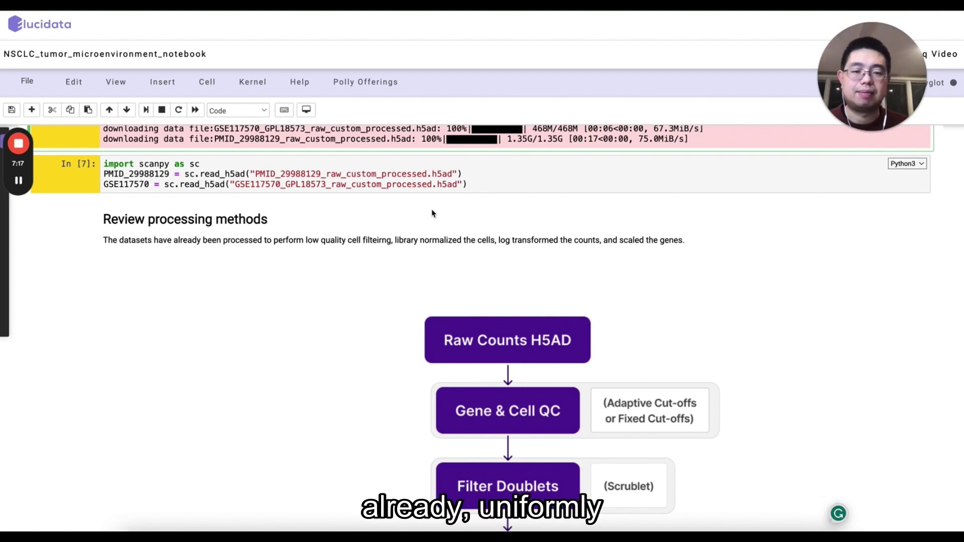
Follow the processing flowchart through Processed H5AD down to In [9]'s GSE117570 processing_params.
{"action": "scroll", "coordinate": [358, 323], "scroll_direction": "down", "scroll_amount": 2}
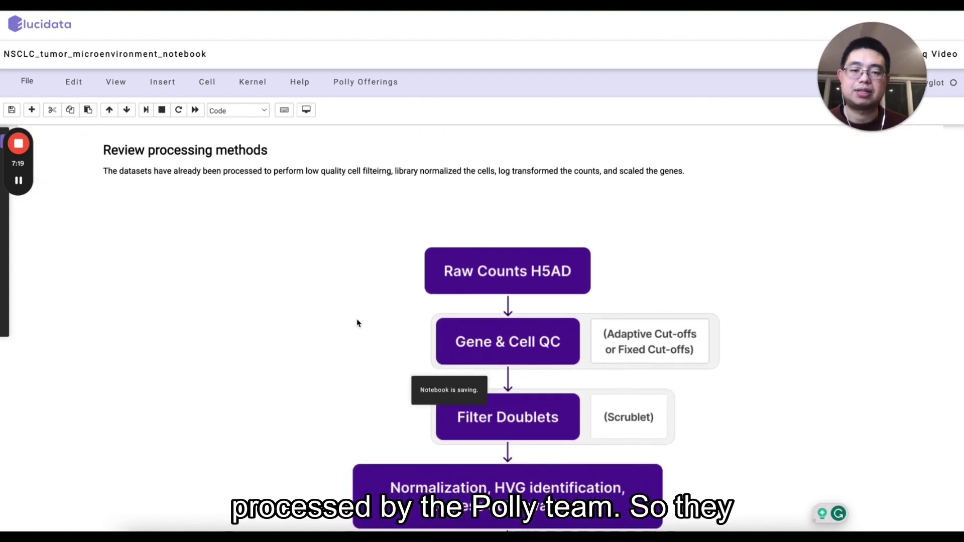
{"action": "scroll", "coordinate": [358, 323], "scroll_direction": "down", "scroll_amount": 3}
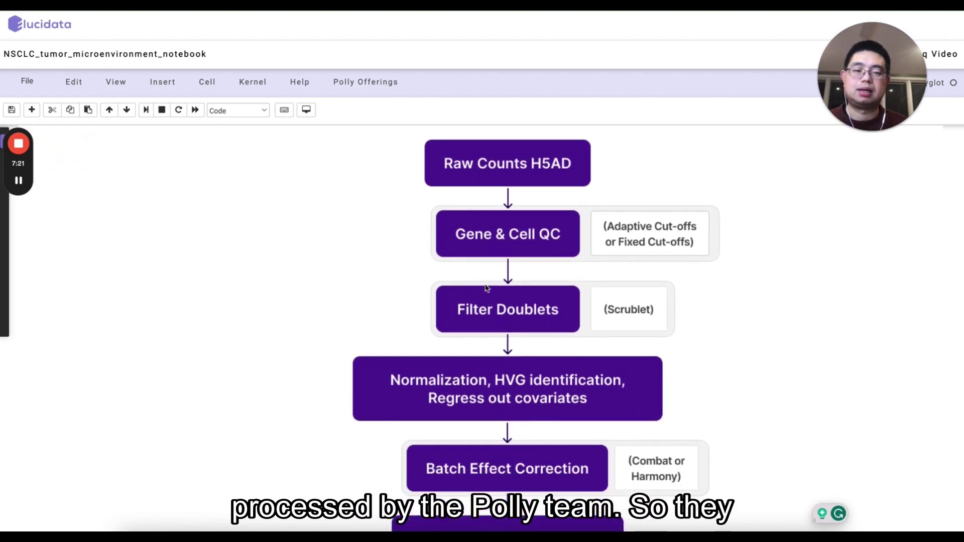
{"action": "scroll", "coordinate": [486, 287], "scroll_direction": "down", "scroll_amount": 1}
{"action": "scroll", "coordinate": [380, 298], "scroll_direction": "down", "scroll_amount": 2}
{"action": "scroll", "coordinate": [386, 305], "scroll_direction": "down", "scroll_amount": 6}
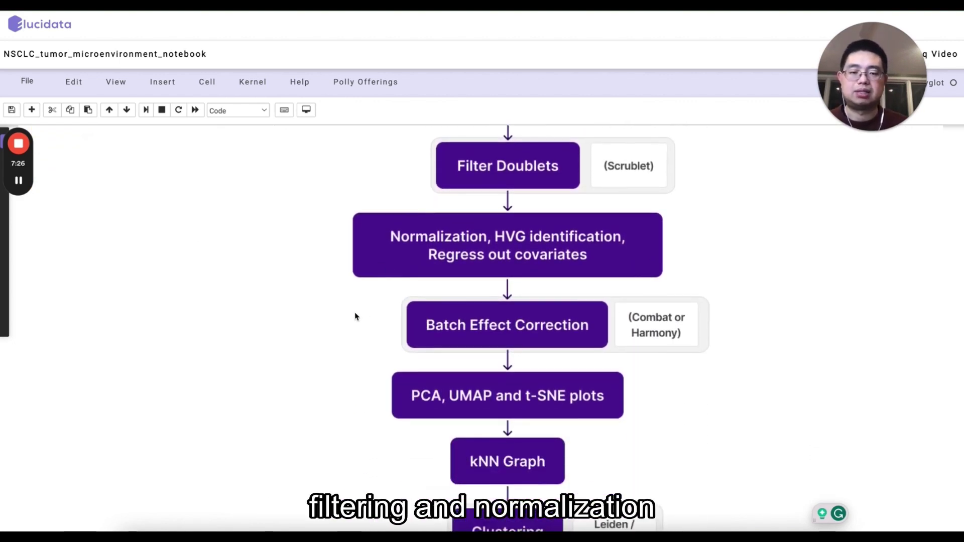
{"action": "scroll", "coordinate": [355, 316], "scroll_direction": "down", "scroll_amount": 1}
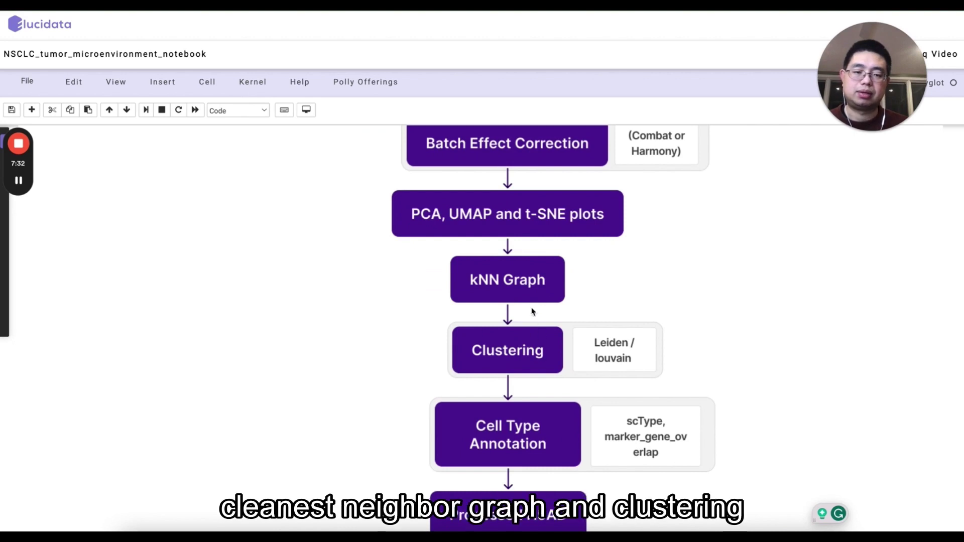
{"action": "scroll", "coordinate": [502, 352], "scroll_direction": "down", "scroll_amount": 3}
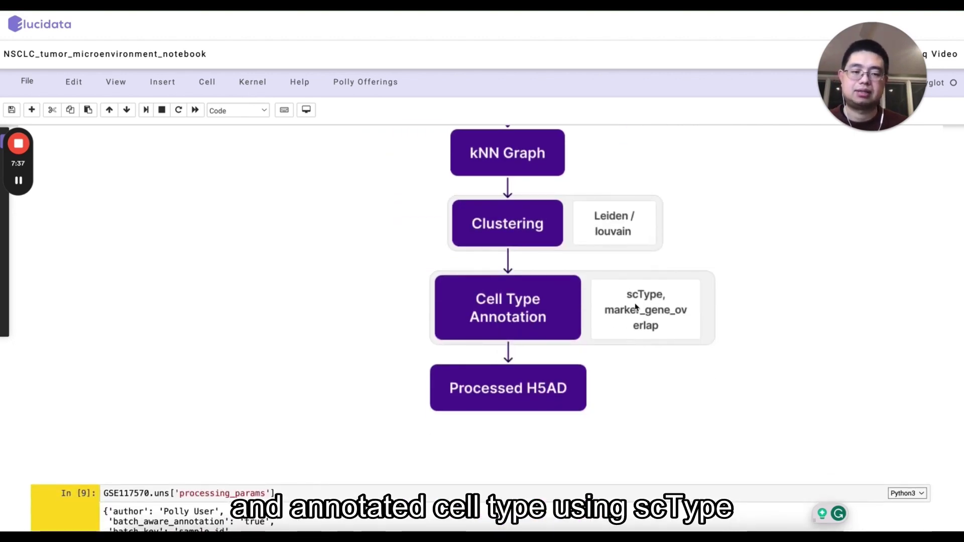
{"action": "scroll", "coordinate": [563, 329], "scroll_direction": "down", "scroll_amount": 2}
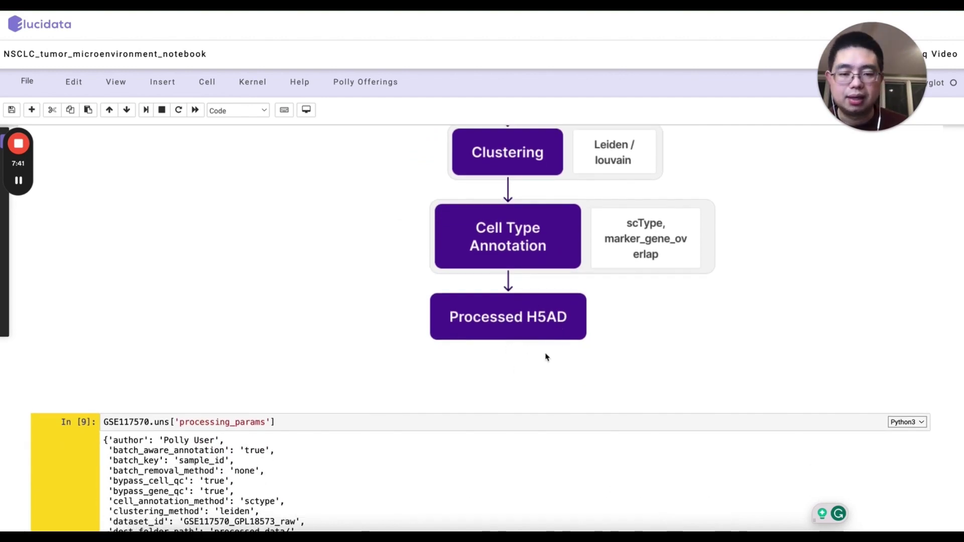
{"action": "scroll", "coordinate": [248, 396], "scroll_direction": "down", "scroll_amount": 1}
Select the In [9] code line and read through GSE117570's processing parameters.
{"action": "scroll", "coordinate": [248, 396], "scroll_direction": "down", "scroll_amount": 1}
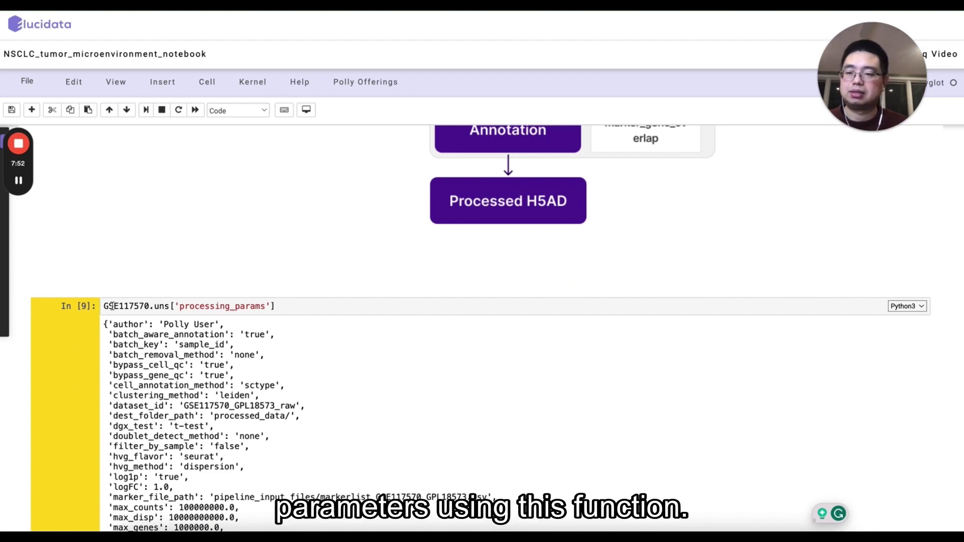
{"action": "left_click_drag", "start_coordinate": [104, 306], "coordinate": [281, 307]}
{"action": "scroll", "coordinate": [220, 400], "scroll_direction": "down", "scroll_amount": 3}
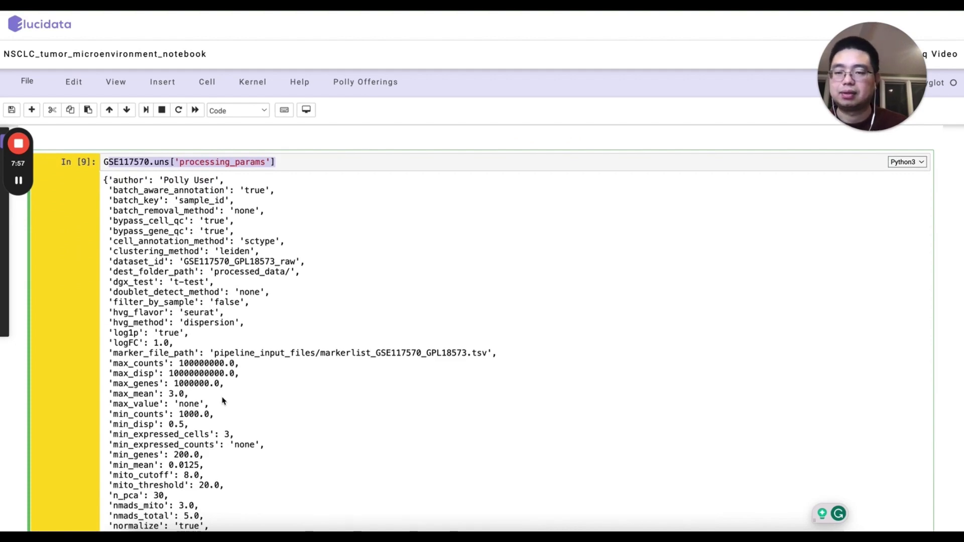
{"action": "scroll", "coordinate": [223, 400], "scroll_direction": "down", "scroll_amount": 5}
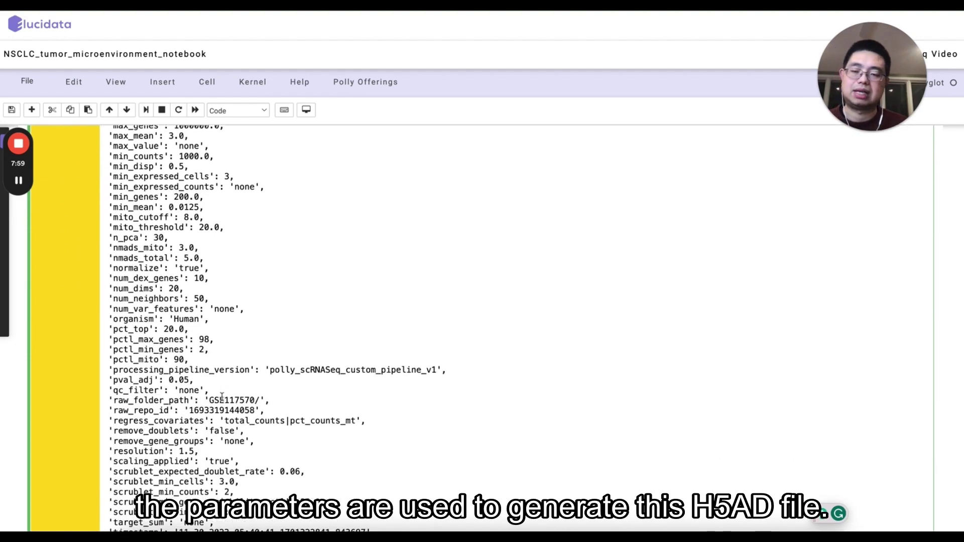
Select the In [10] code line and read through PMID_29988129's processing parameters.
{"action": "scroll", "coordinate": [221, 397], "scroll_direction": "down", "scroll_amount": 6}
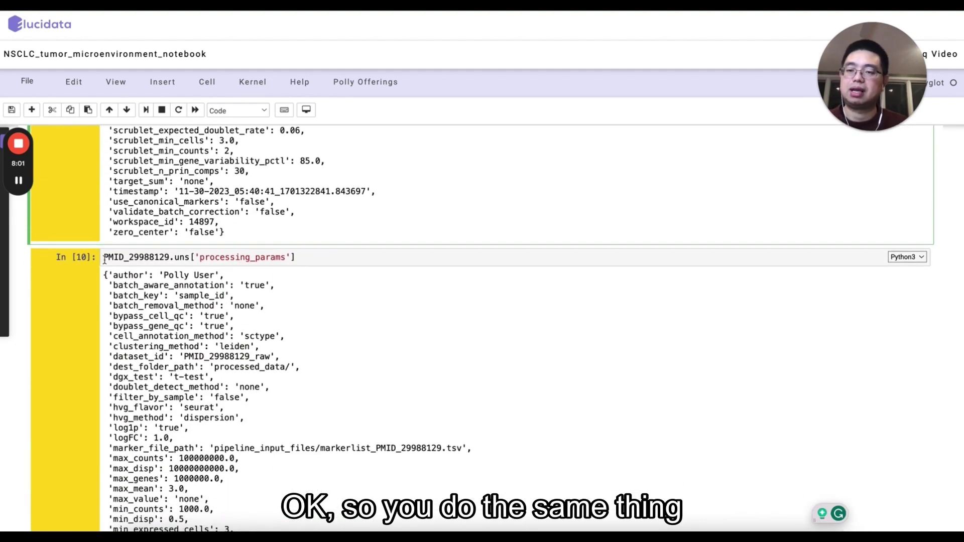
{"action": "left_click_drag", "start_coordinate": [104, 257], "coordinate": [201, 257]}
{"action": "scroll", "coordinate": [290, 331], "scroll_direction": "down", "scroll_amount": 3}
{"action": "scroll", "coordinate": [291, 331], "scroll_direction": "down", "scroll_amount": 10}
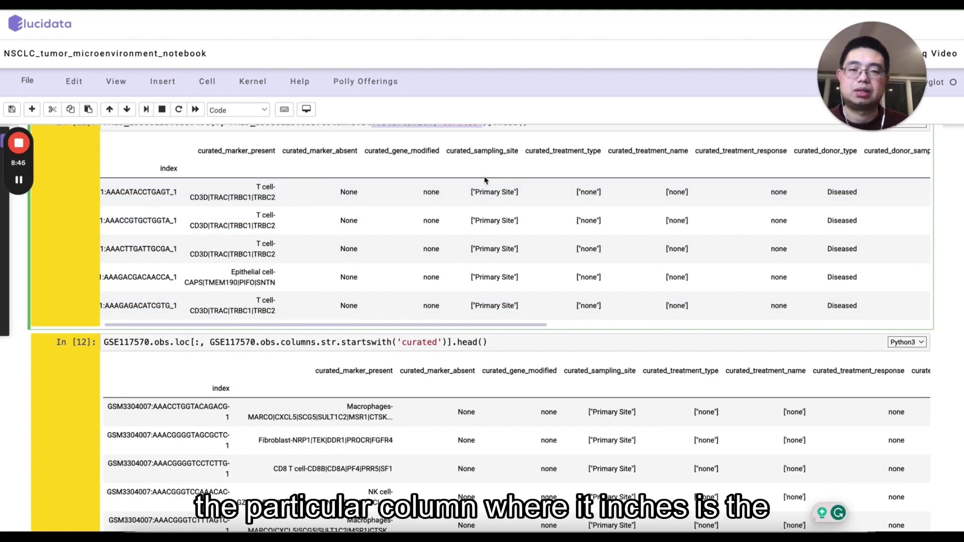
Compare the In [11] and In [12] curated tables and mark the curated_sampling_site column.
{"action": "scroll", "coordinate": [497, 226], "scroll_direction": "down", "scroll_amount": 1}
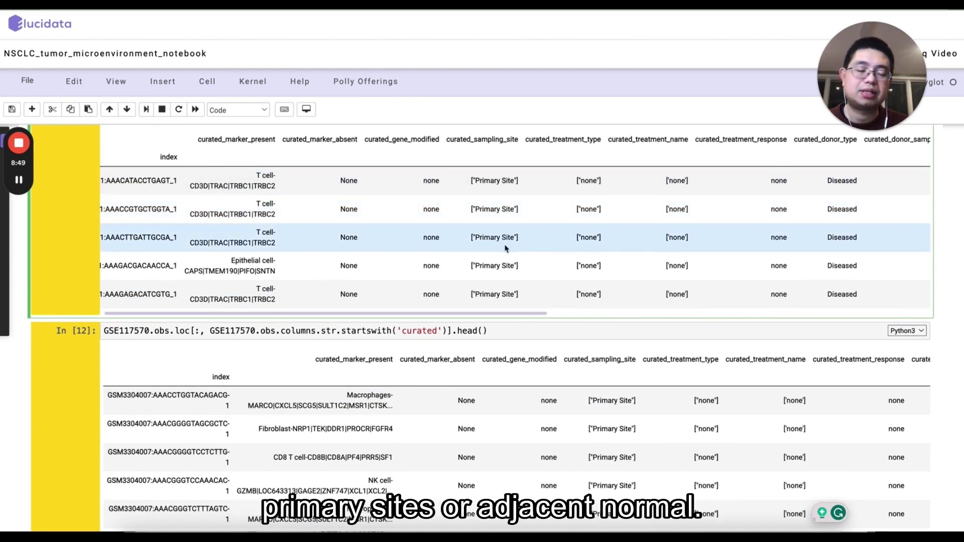
{"action": "scroll", "coordinate": [415, 380], "scroll_direction": "down", "scroll_amount": 3}
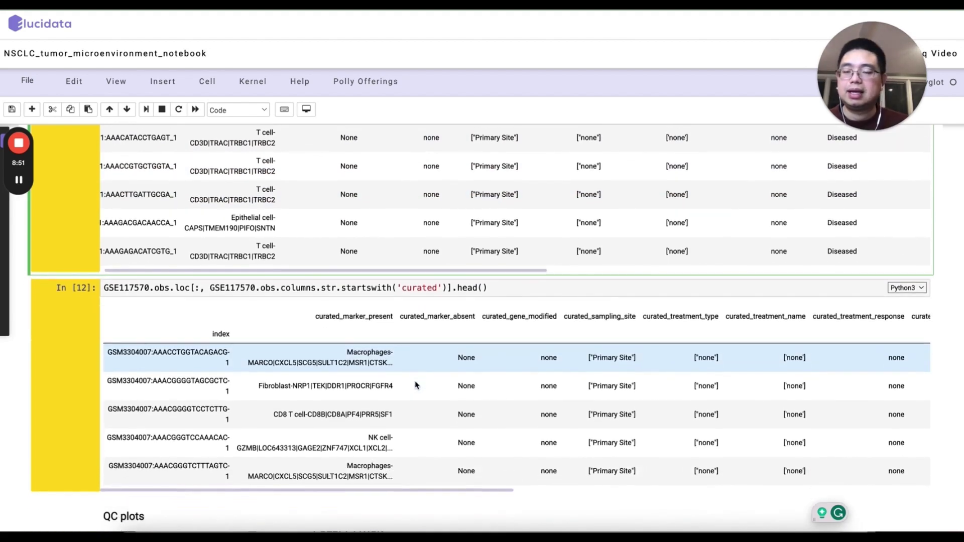
{"action": "scroll", "coordinate": [387, 201], "scroll_direction": "up", "scroll_amount": 4}
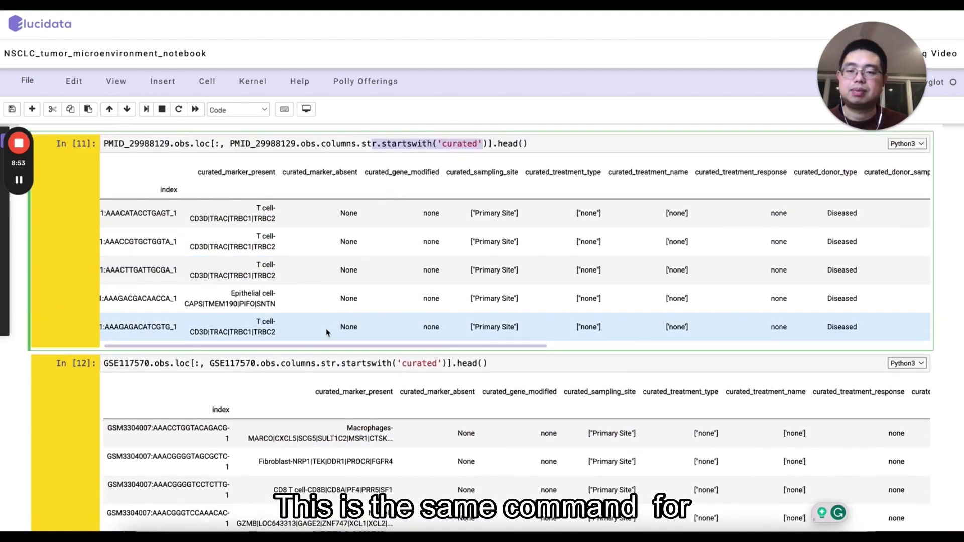
{"action": "scroll", "coordinate": [289, 362], "scroll_direction": "down", "scroll_amount": 2}
{"action": "scroll", "coordinate": [469, 333], "scroll_direction": "down", "scroll_amount": 3}
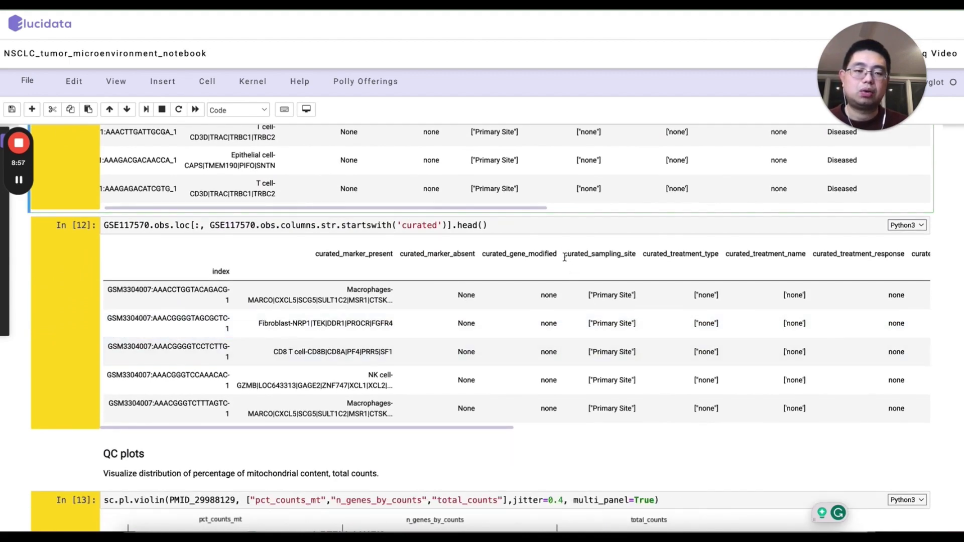
{"action": "left_click_drag", "start_coordinate": [564, 255], "coordinate": [636, 258]}
Move down to the QC plots section's In [13] PMID_29988129 violin plots.
{"action": "scroll", "coordinate": [637, 257], "scroll_direction": "up", "scroll_amount": 4}
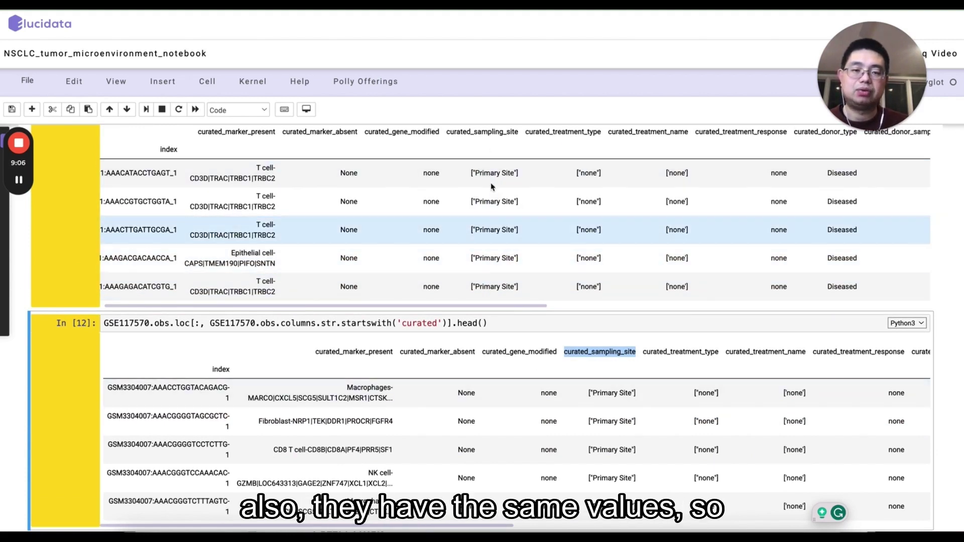
{"action": "scroll", "coordinate": [616, 441], "scroll_direction": "down", "scroll_amount": 2}
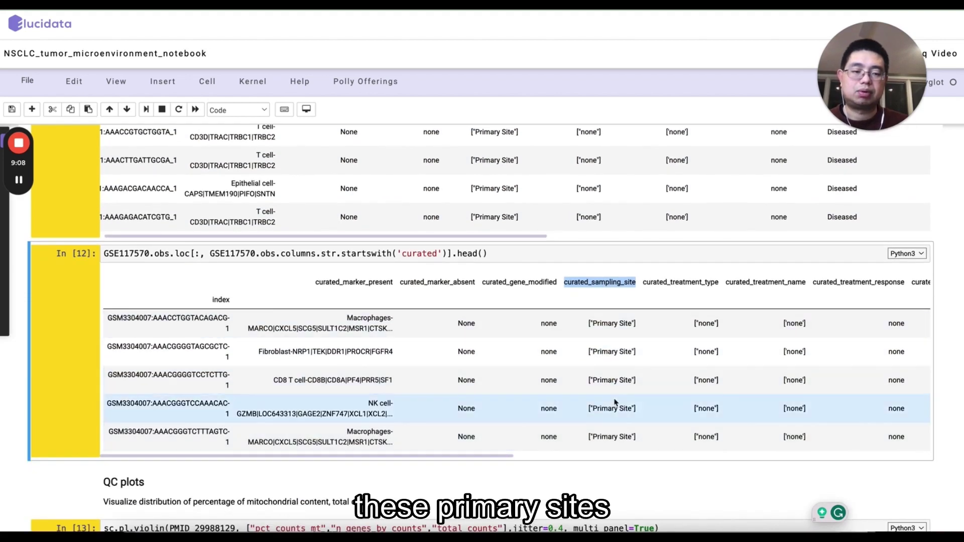
{"action": "scroll", "coordinate": [553, 341], "scroll_direction": "up", "scroll_amount": 3}
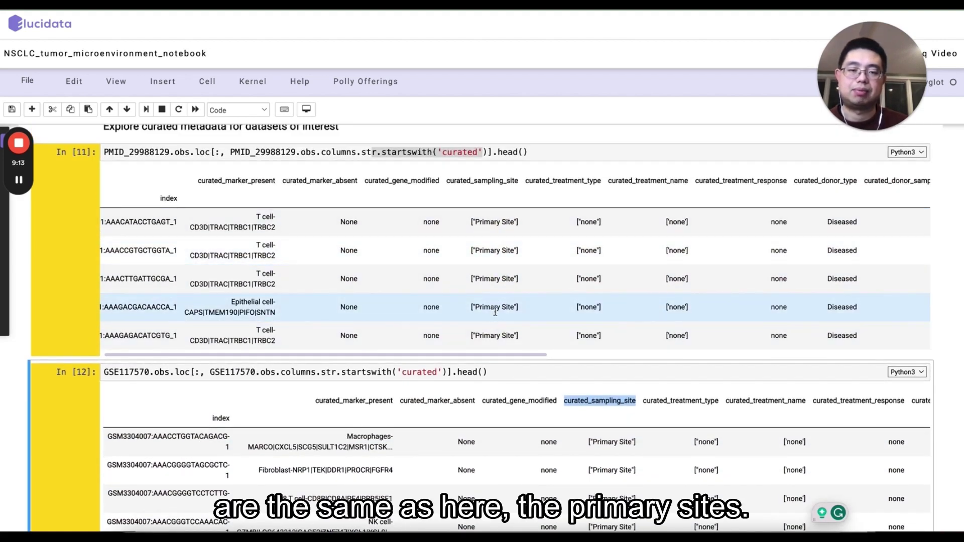
{"action": "scroll", "coordinate": [490, 436], "scroll_direction": "down", "scroll_amount": 6}
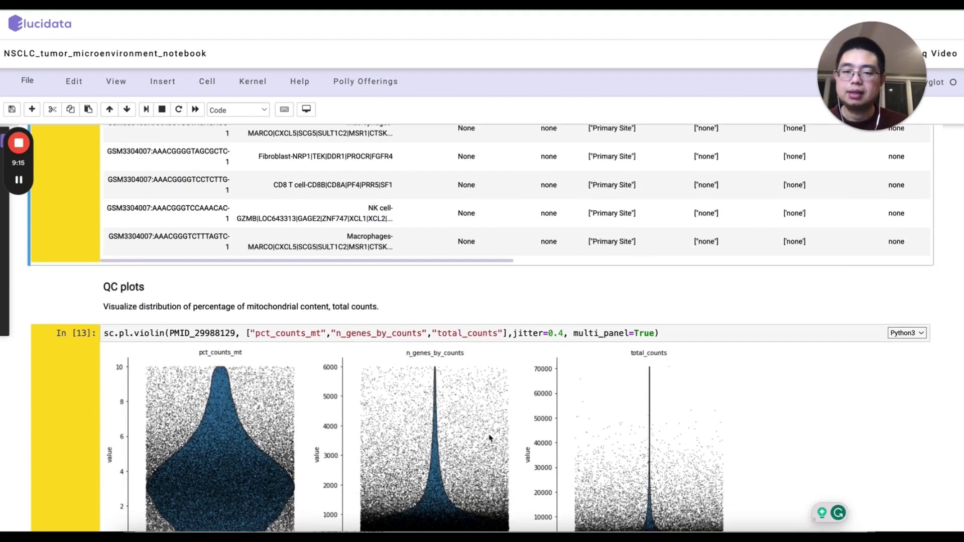
{"action": "scroll", "coordinate": [490, 438], "scroll_direction": "down", "scroll_amount": 2}
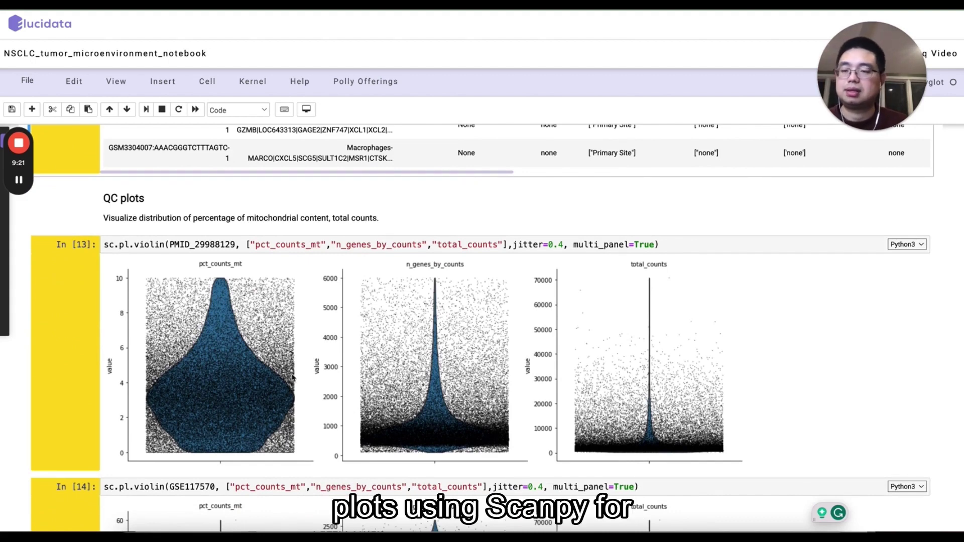
{"action": "scroll", "coordinate": [286, 389], "scroll_direction": "down", "scroll_amount": 1}
{"action": "scroll", "coordinate": [278, 277], "scroll_direction": "down", "scroll_amount": 1}
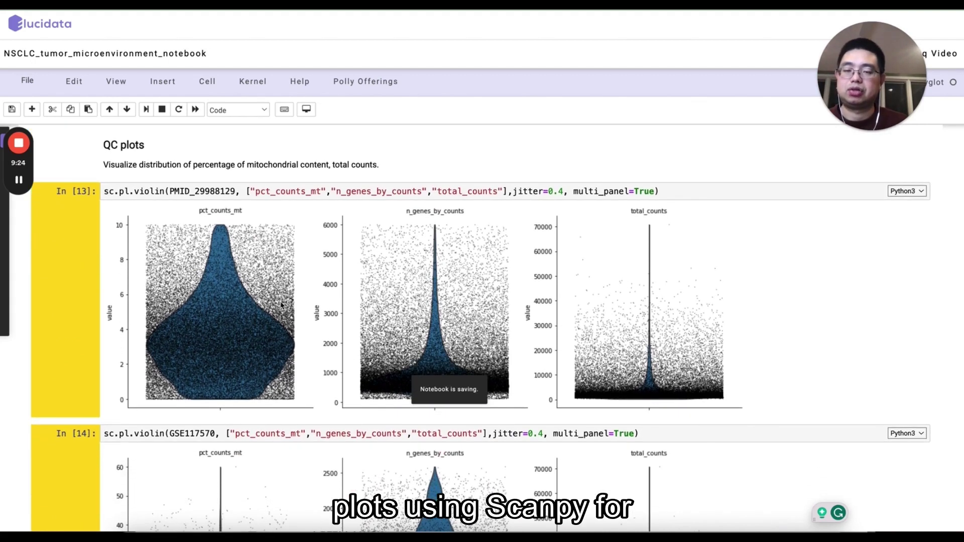
{"action": "scroll", "coordinate": [288, 275], "scroll_direction": "down", "scroll_amount": 2}
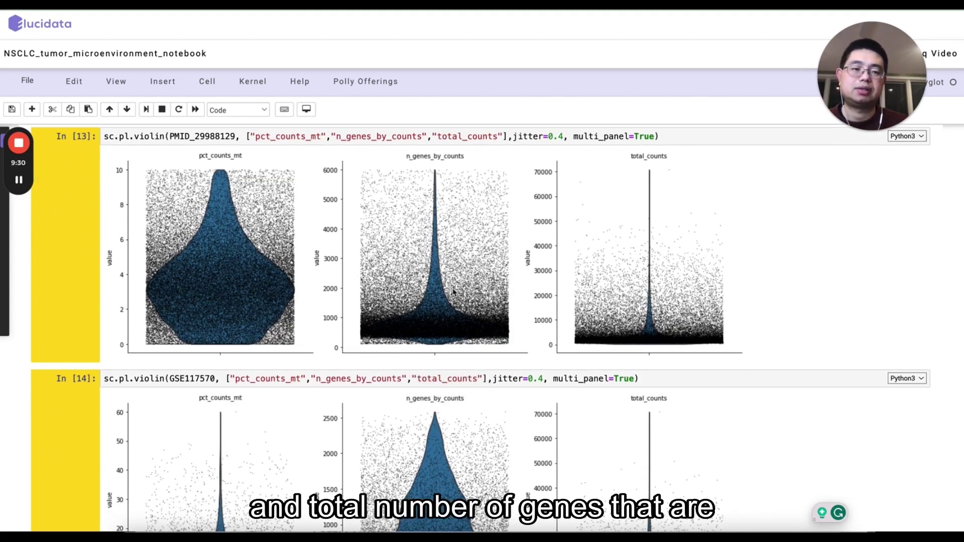
{"action": "scroll", "coordinate": [543, 320], "scroll_direction": "down", "scroll_amount": 2}
{"action": "scroll", "coordinate": [316, 251], "scroll_direction": "up", "scroll_amount": 1}
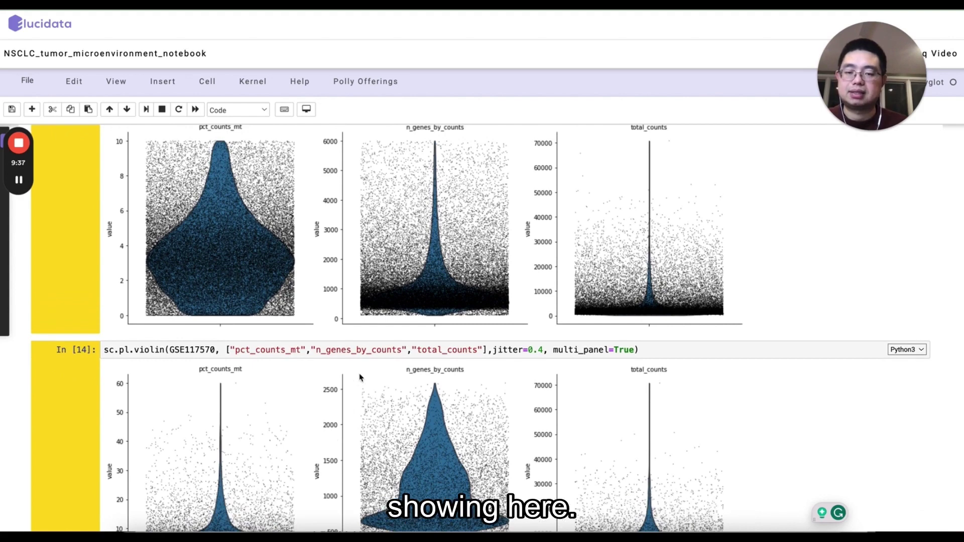
{"action": "scroll", "coordinate": [359, 375], "scroll_direction": "down", "scroll_amount": 5}
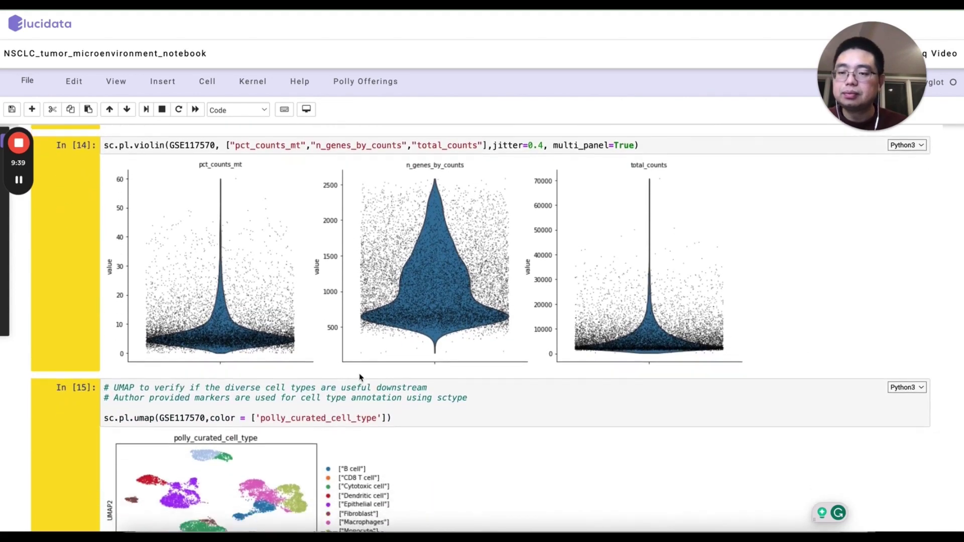
{"action": "scroll", "coordinate": [359, 372], "scroll_direction": "down", "scroll_amount": 3}
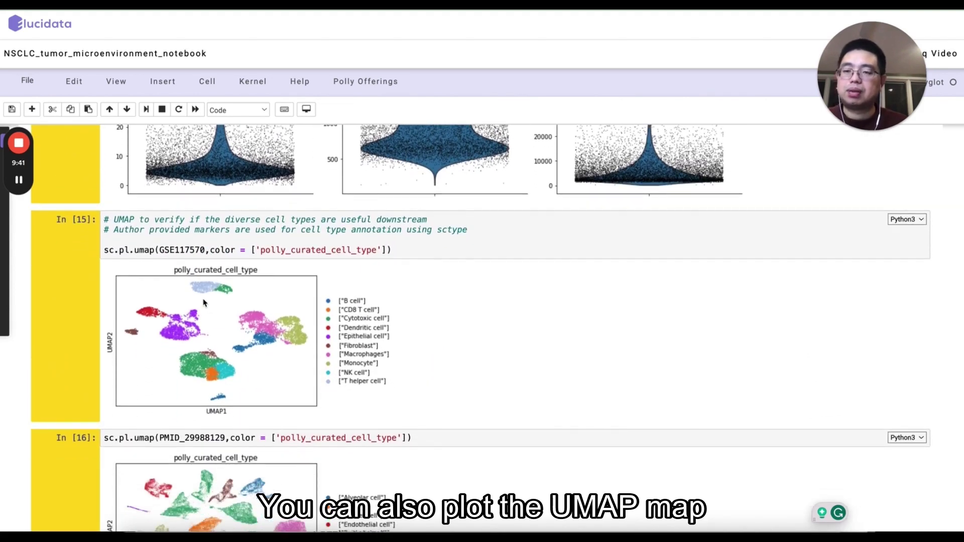
{"action": "scroll", "coordinate": [243, 353], "scroll_direction": "down", "scroll_amount": 1}
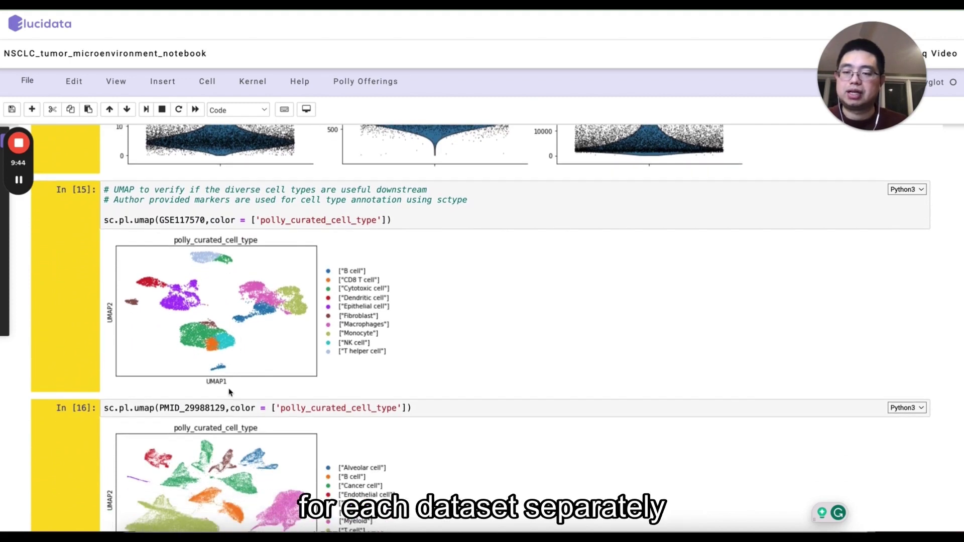
{"action": "scroll", "coordinate": [251, 350], "scroll_direction": "down", "scroll_amount": 1}
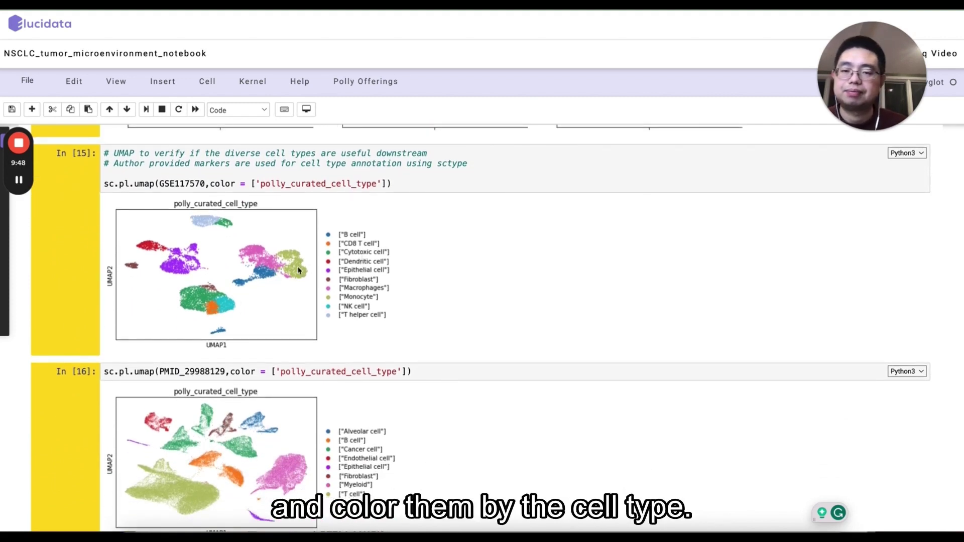
{"action": "scroll", "coordinate": [267, 282], "scroll_direction": "down", "scroll_amount": 2}
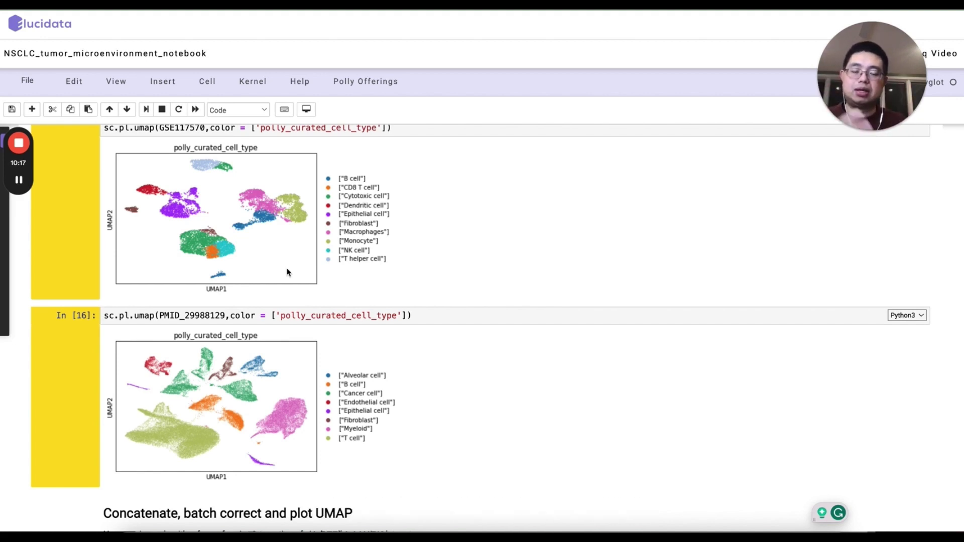
{"action": "scroll", "coordinate": [306, 317], "scroll_direction": "down", "scroll_amount": 5}
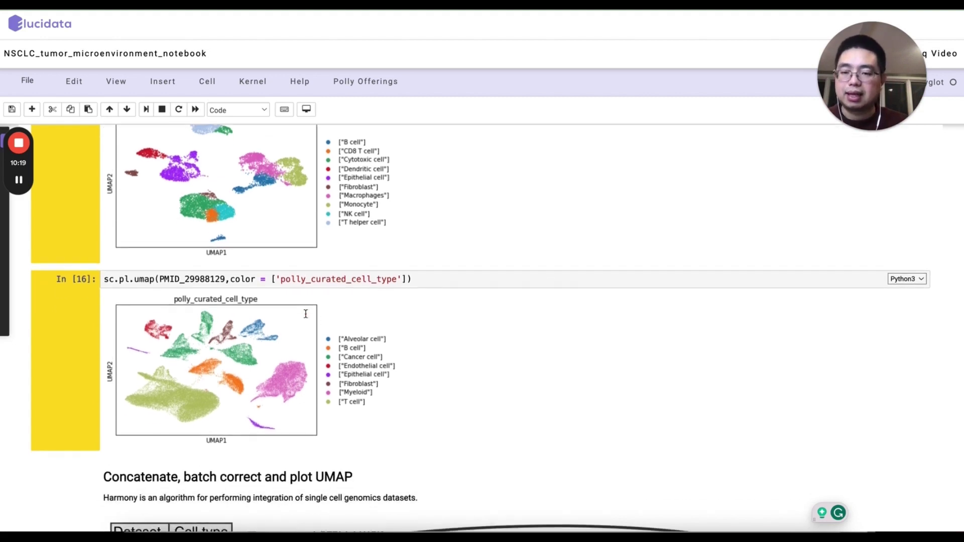
{"action": "scroll", "coordinate": [306, 317], "scroll_direction": "down", "scroll_amount": 2}
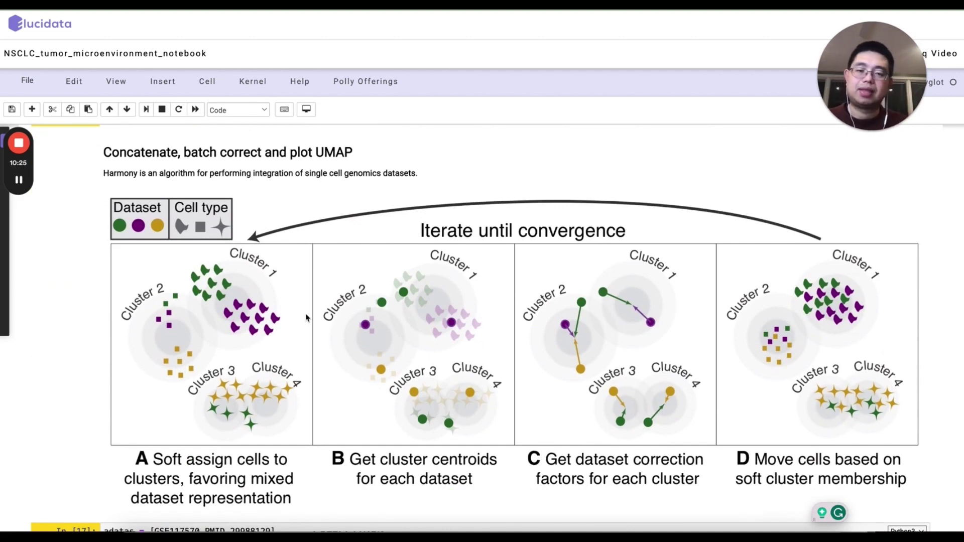
{"action": "scroll", "coordinate": [306, 380], "scroll_direction": "down", "scroll_amount": 2}
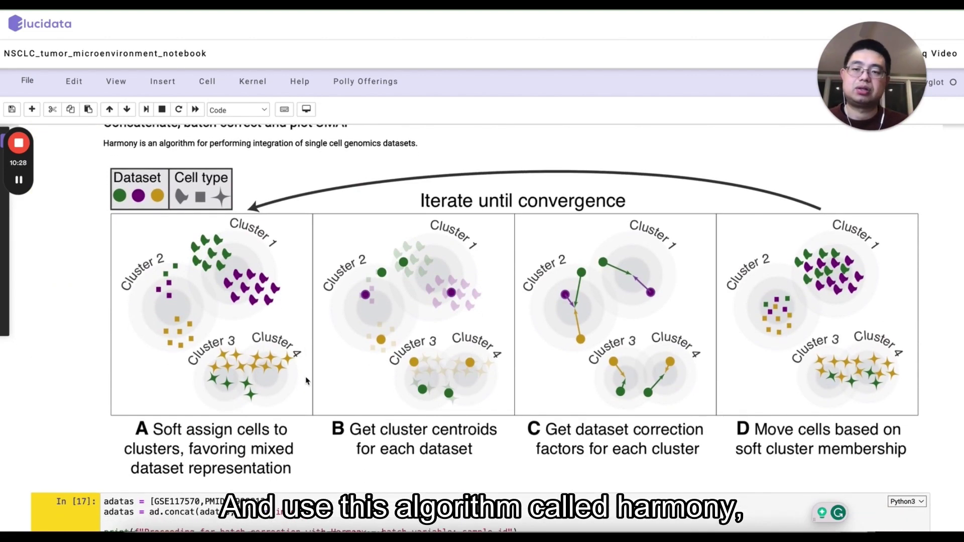
{"action": "scroll", "coordinate": [306, 380], "scroll_direction": "up", "scroll_amount": 1}
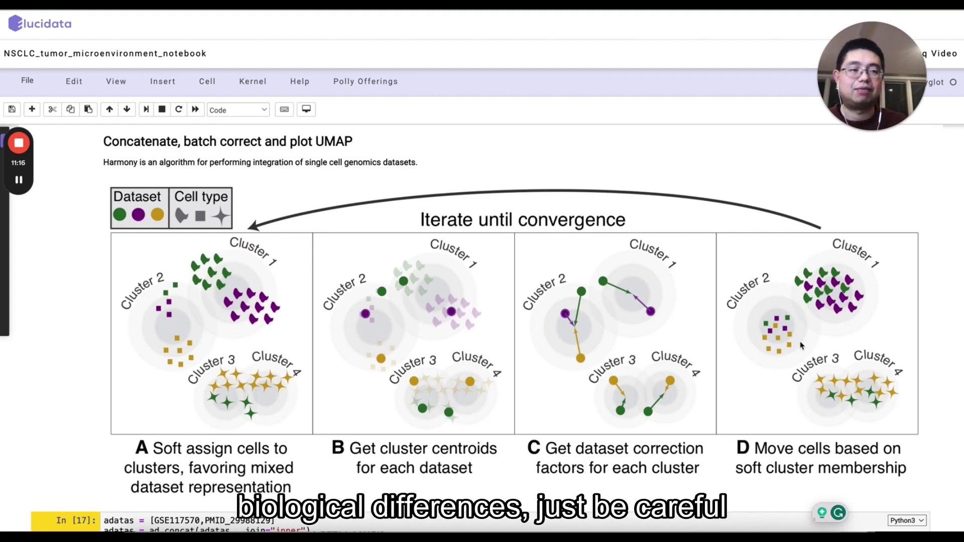
{"action": "scroll", "coordinate": [802, 345], "scroll_direction": "down", "scroll_amount": 5}
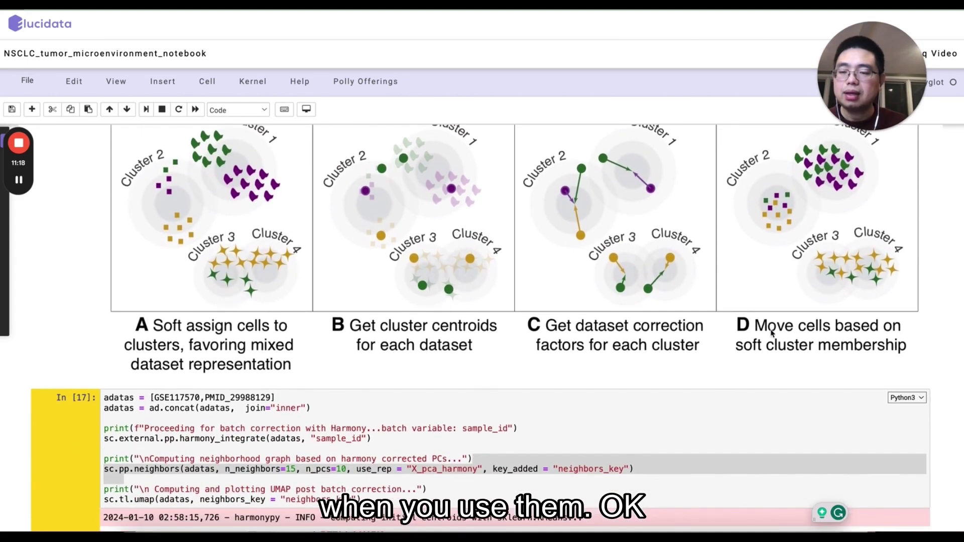
{"action": "scroll", "coordinate": [770, 329], "scroll_direction": "down", "scroll_amount": 1}
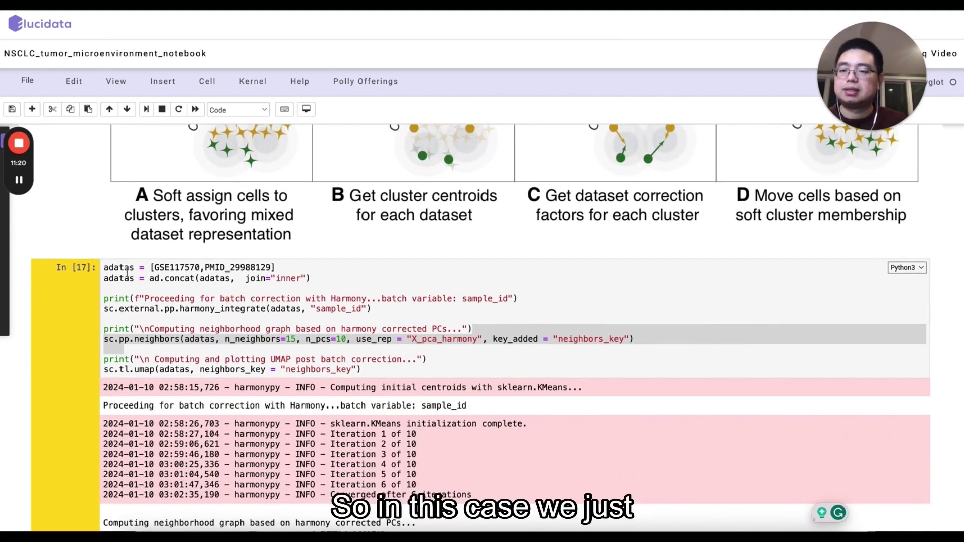
{"action": "left_click", "coordinate": [279, 271]}
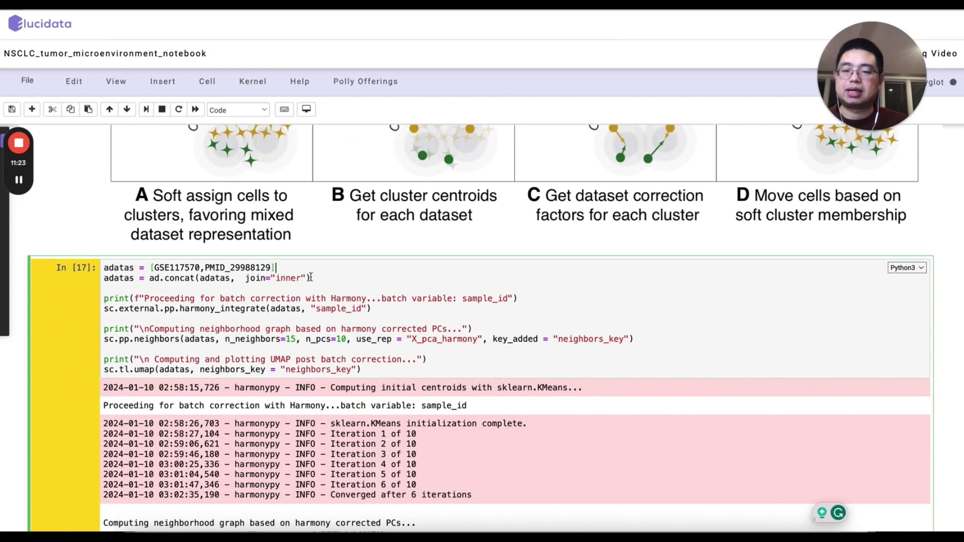
{"action": "left_click_drag", "start_coordinate": [311, 278], "coordinate": [100, 282]}
{"action": "scroll", "coordinate": [238, 296], "scroll_direction": "down", "scroll_amount": 1}
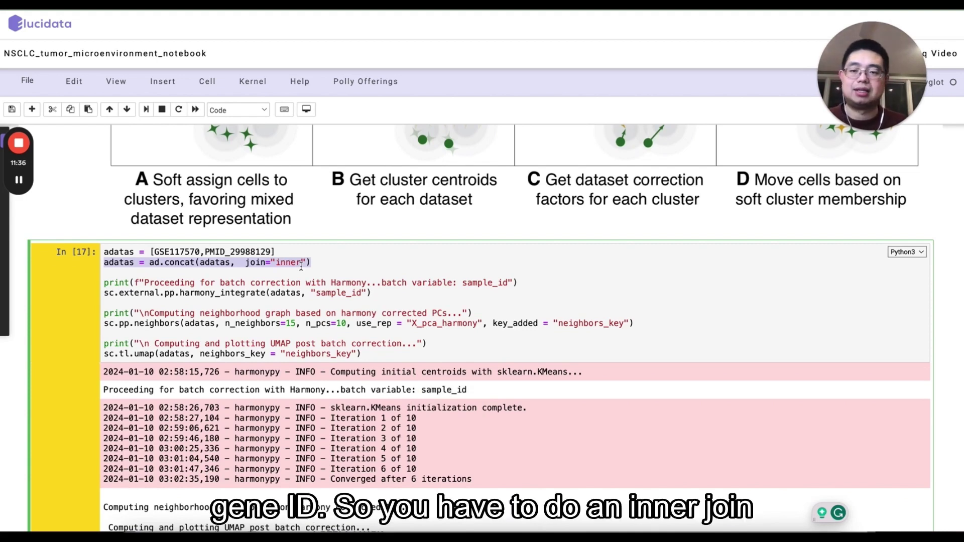
{"action": "scroll", "coordinate": [244, 279], "scroll_direction": "down", "scroll_amount": 1}
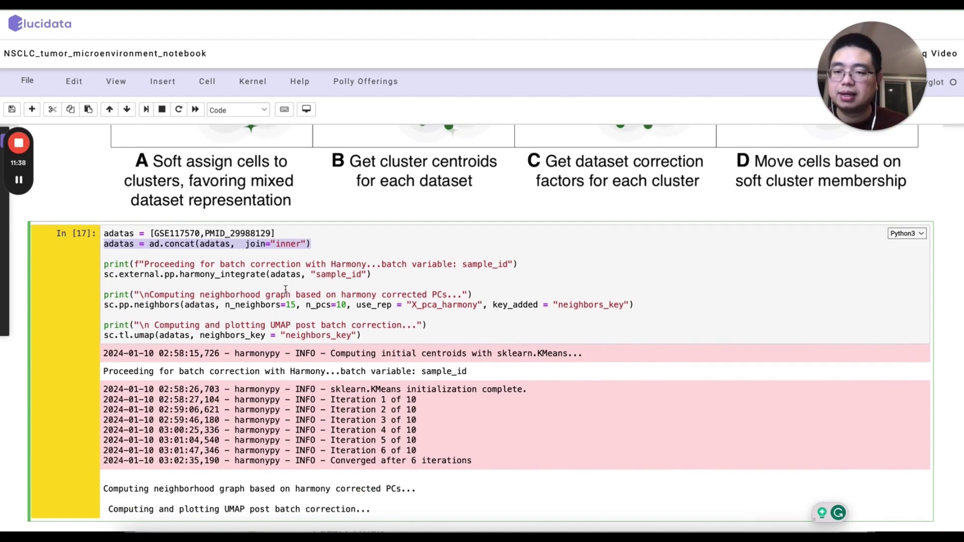
{"action": "left_click_drag", "start_coordinate": [114, 254], "coordinate": [283, 255]}
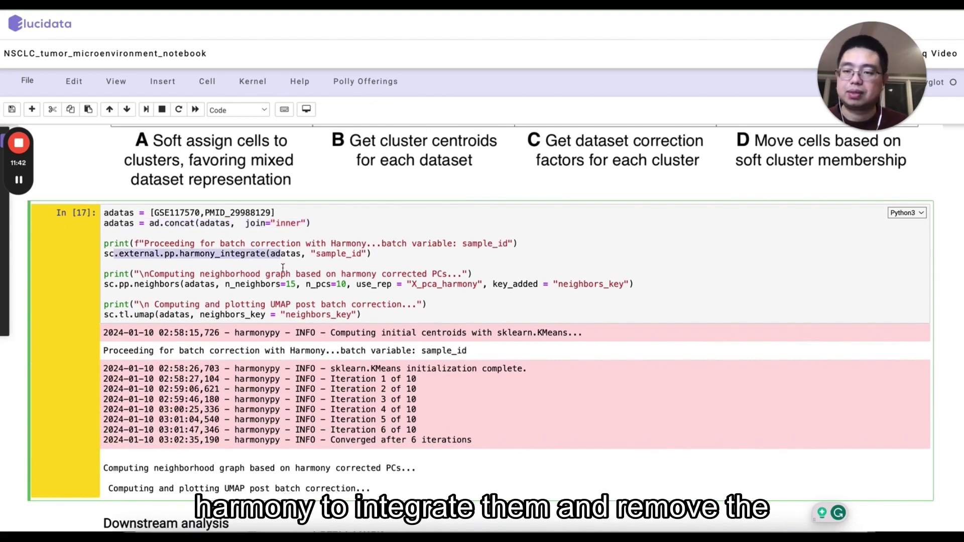
{"action": "scroll", "coordinate": [283, 268], "scroll_direction": "down", "scroll_amount": 1}
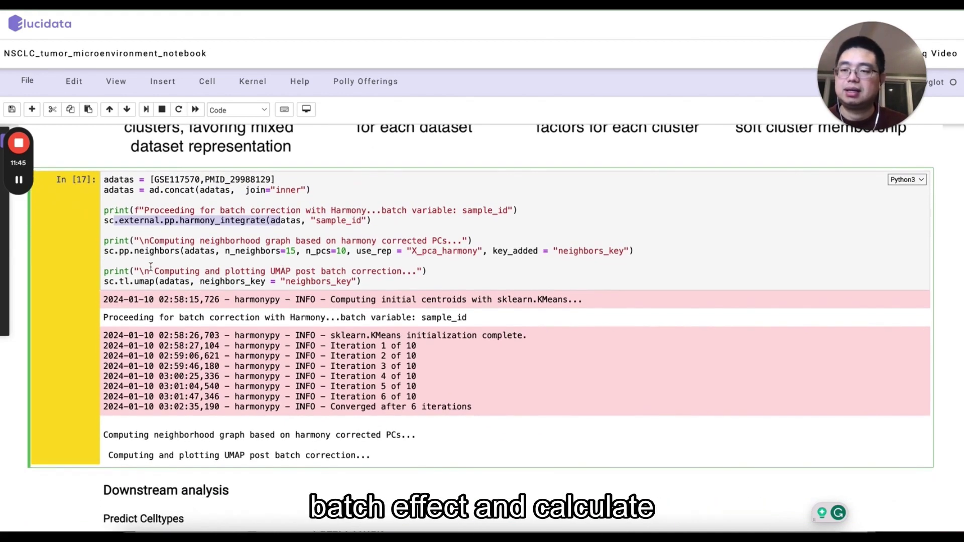
{"action": "left_click_drag", "start_coordinate": [134, 251], "coordinate": [322, 254]}
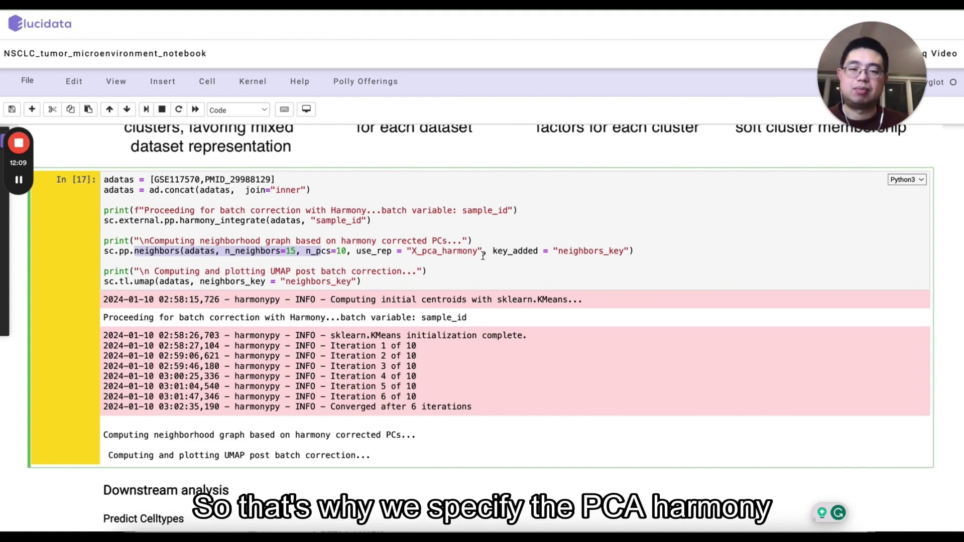
{"action": "left_click_drag", "start_coordinate": [483, 251], "coordinate": [376, 264]}
{"action": "scroll", "coordinate": [376, 271], "scroll_direction": "down", "scroll_amount": 1}
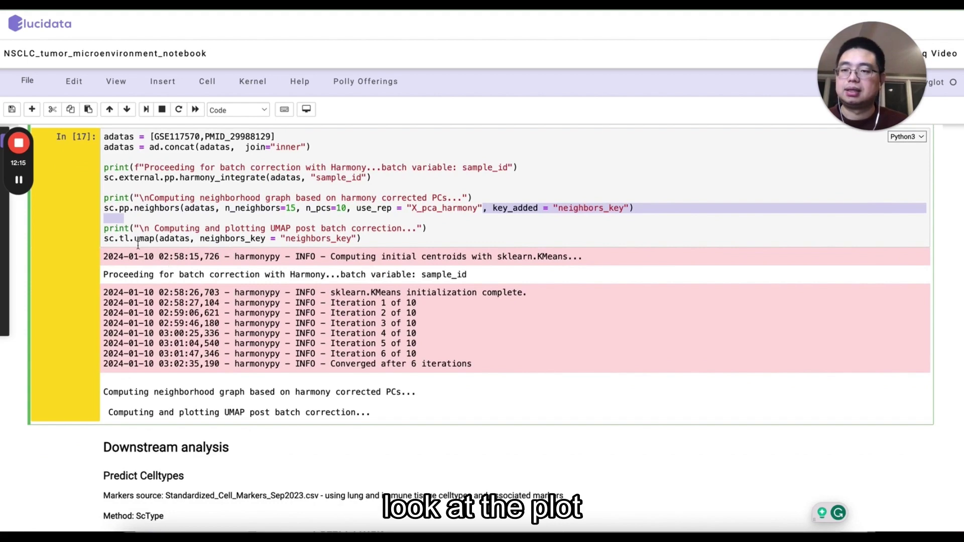
{"action": "scroll", "coordinate": [246, 274], "scroll_direction": "down", "scroll_amount": 3}
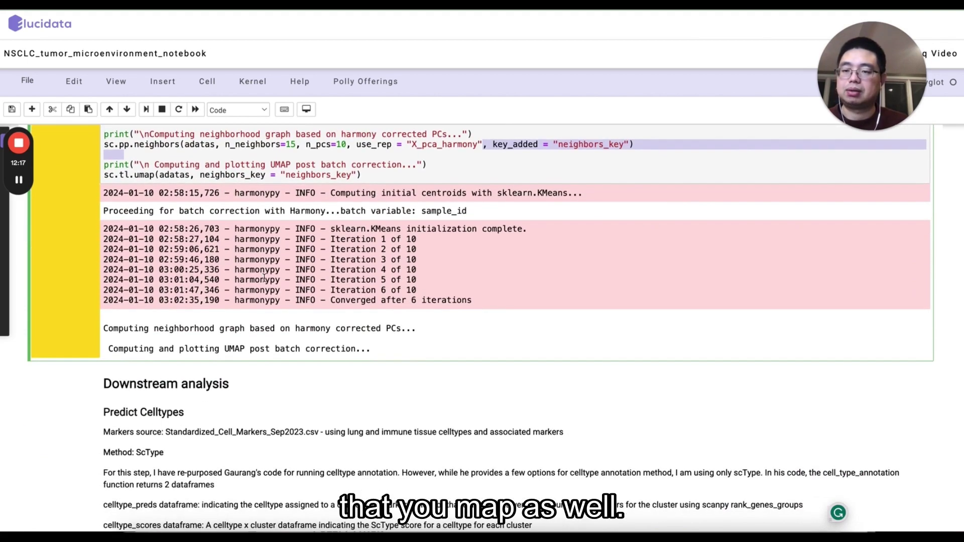
{"action": "scroll", "coordinate": [264, 281], "scroll_direction": "down", "scroll_amount": 2}
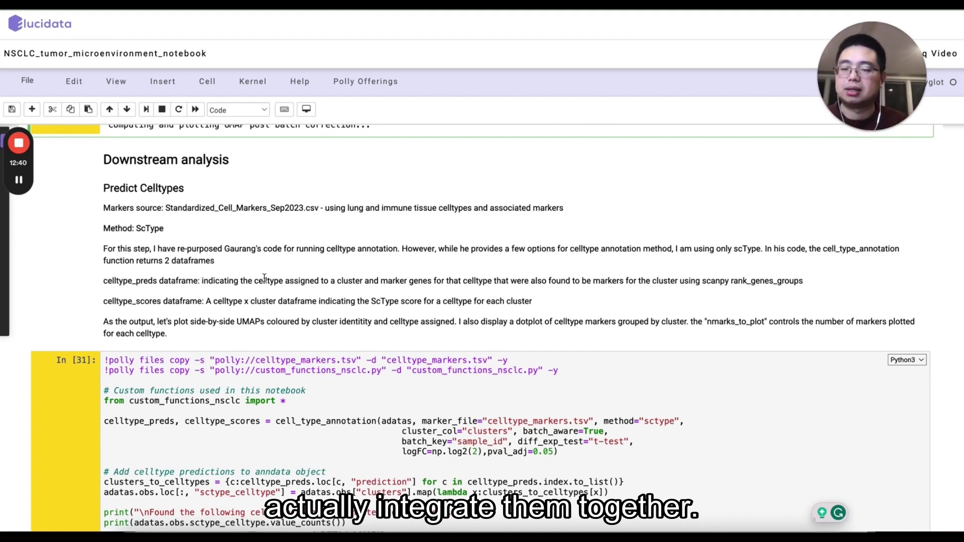
{"action": "scroll", "coordinate": [264, 277], "scroll_direction": "down", "scroll_amount": 1}
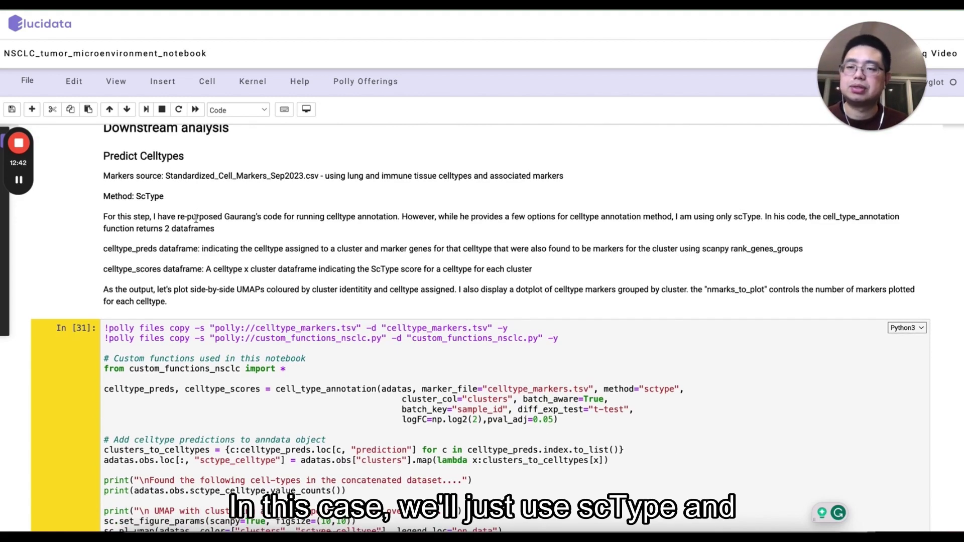
{"action": "scroll", "coordinate": [233, 328], "scroll_direction": "down", "scroll_amount": 3}
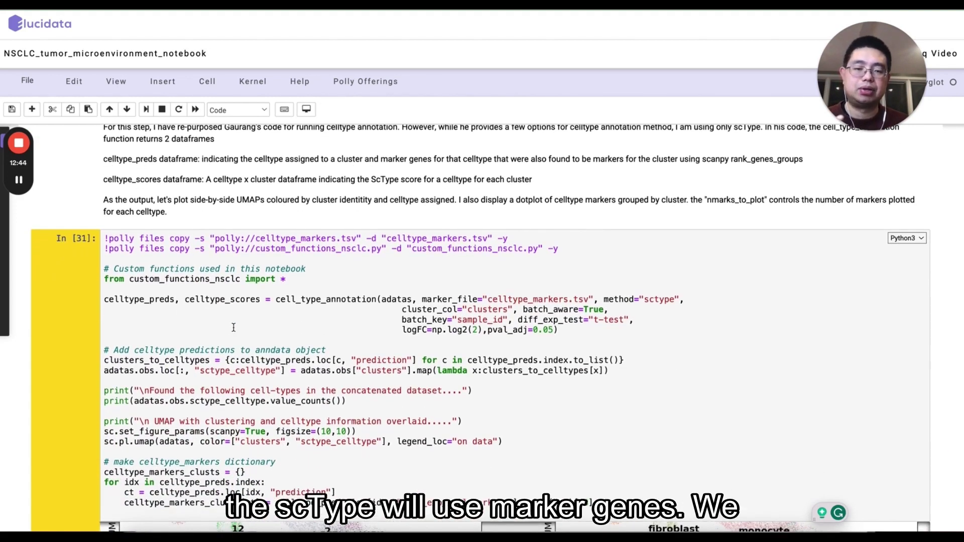
{"action": "scroll", "coordinate": [249, 334], "scroll_direction": "down", "scroll_amount": 2}
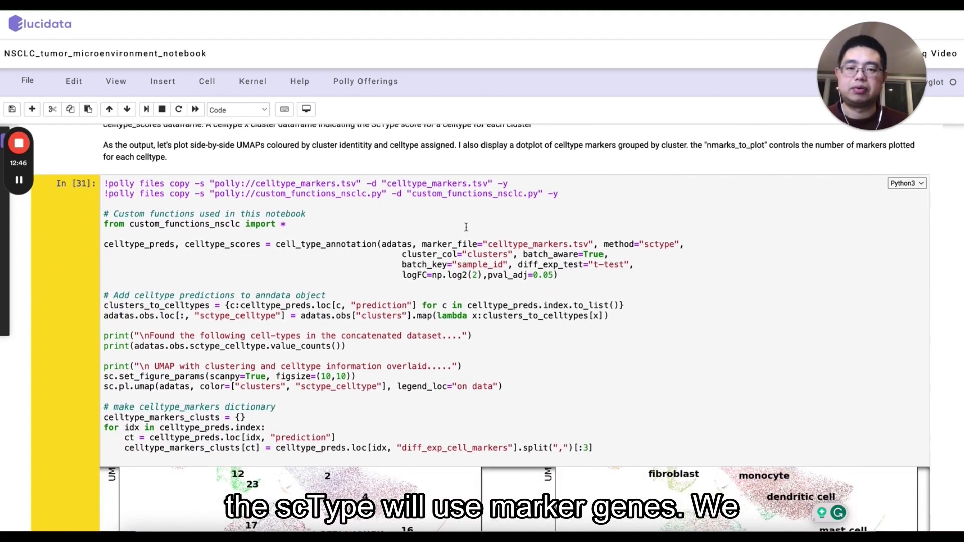
{"action": "left_click_drag", "start_coordinate": [389, 186], "coordinate": [480, 185]}
{"action": "scroll", "coordinate": [432, 327], "scroll_direction": "down", "scroll_amount": 1}
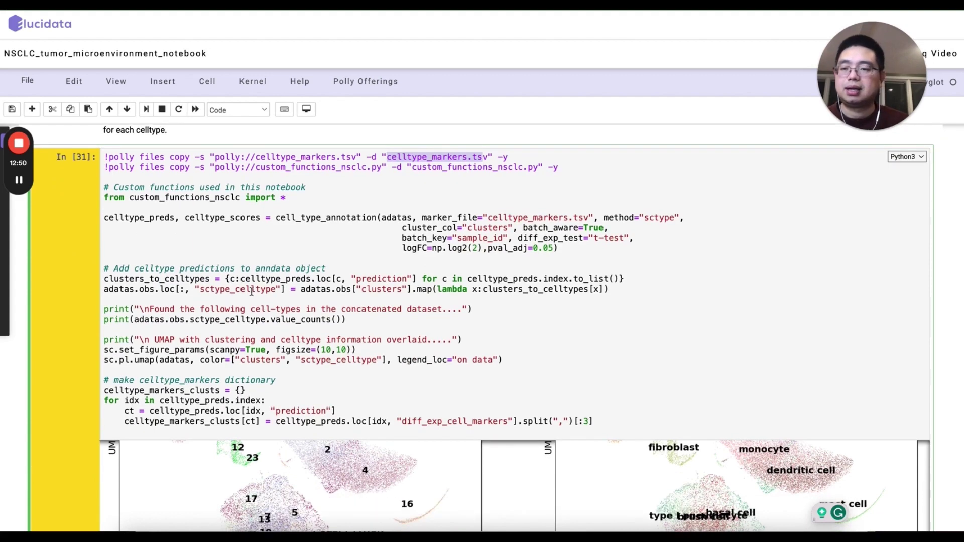
{"action": "scroll", "coordinate": [301, 291], "scroll_direction": "down", "scroll_amount": 1}
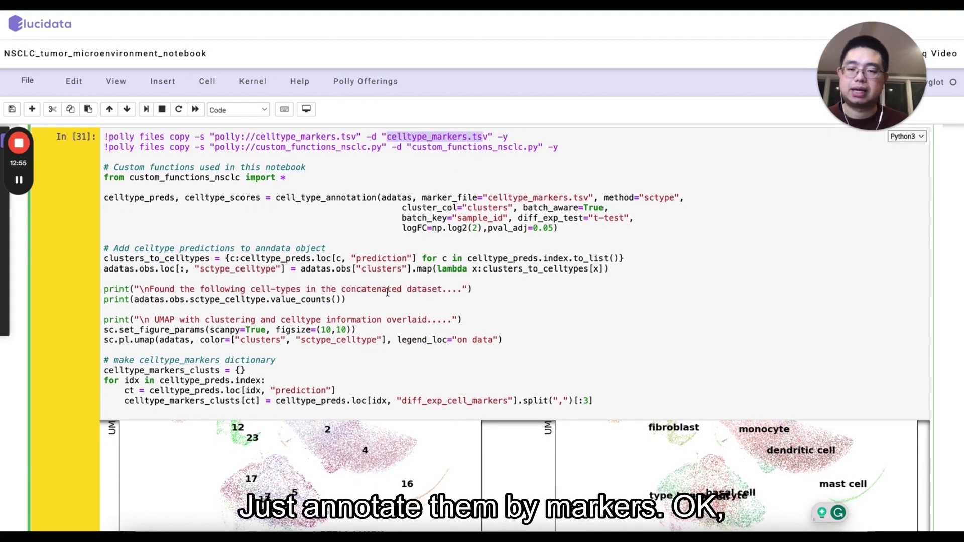
{"action": "scroll", "coordinate": [348, 329], "scroll_direction": "down", "scroll_amount": 5}
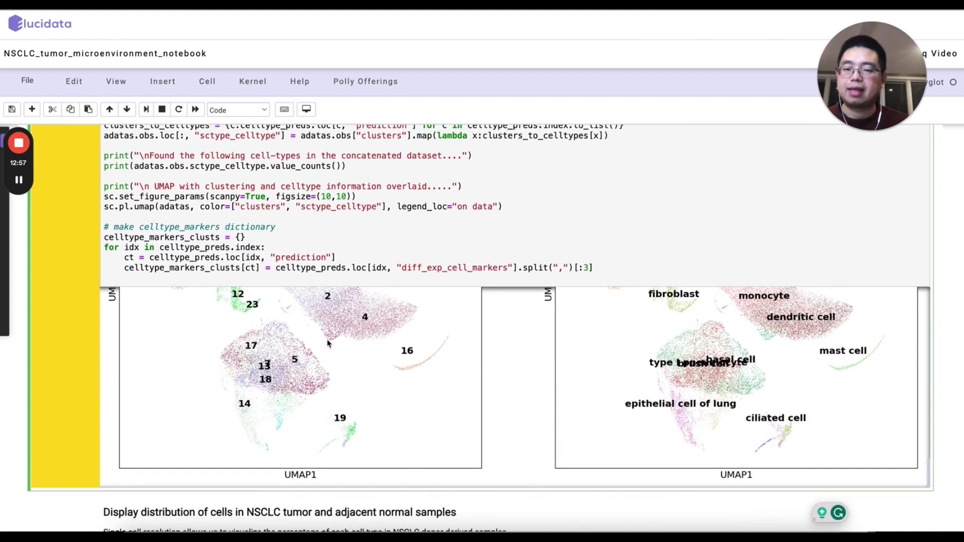
Move past the UMAP plots to In [33]'s patient_tumor vs sctype_celltype crosstab and clustermap.
{"action": "scroll", "coordinate": [328, 353], "scroll_direction": "up", "scroll_amount": 4}
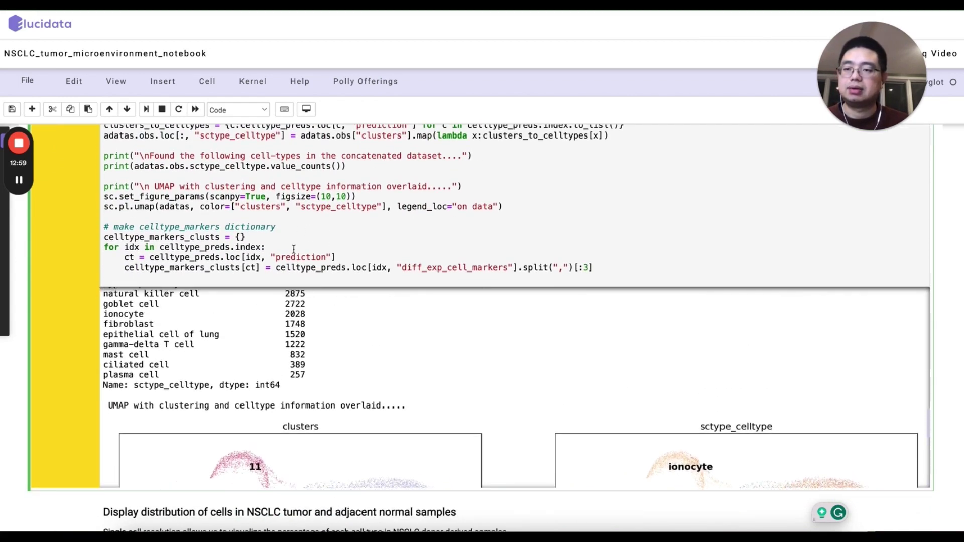
{"action": "scroll", "coordinate": [291, 402], "scroll_direction": "down", "scroll_amount": 6}
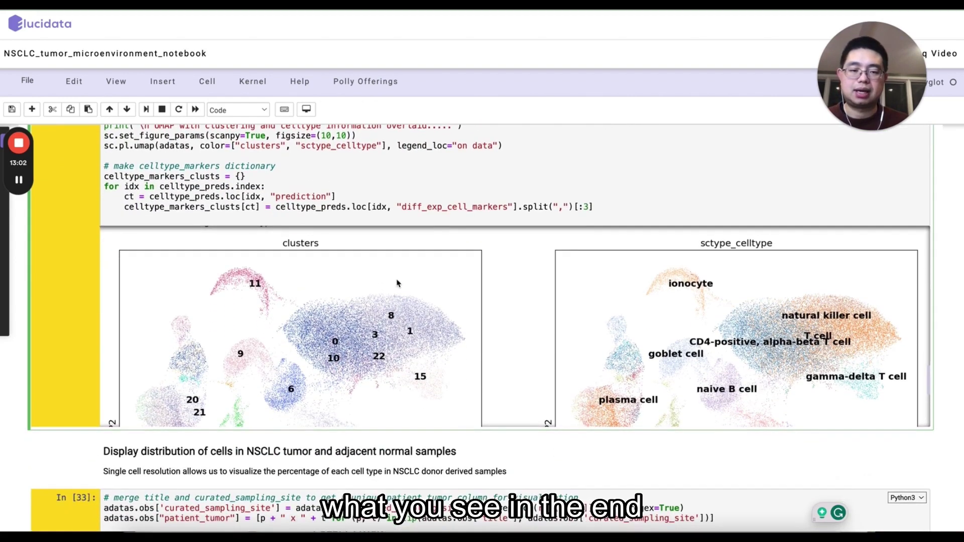
{"action": "scroll", "coordinate": [371, 327], "scroll_direction": "down", "scroll_amount": 1}
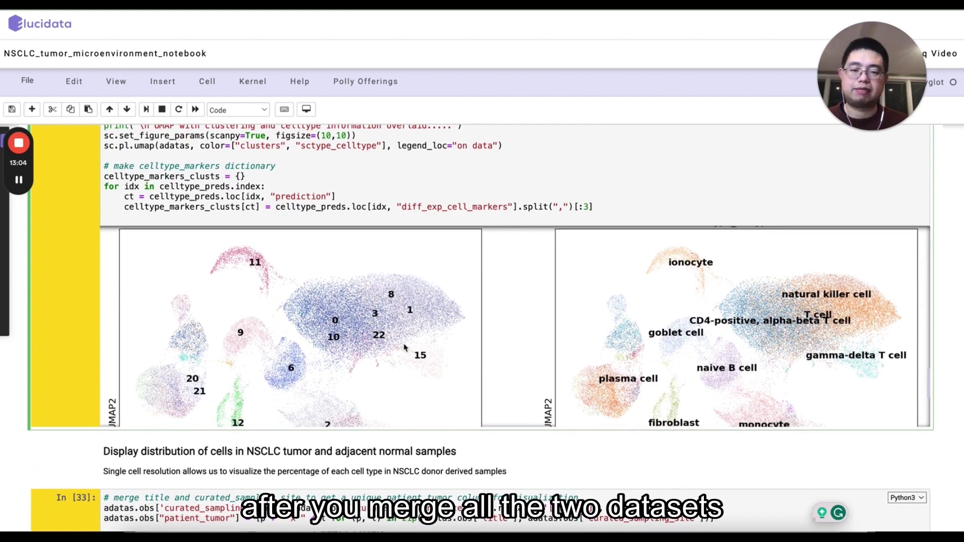
{"action": "scroll", "coordinate": [342, 350], "scroll_direction": "up", "scroll_amount": 1}
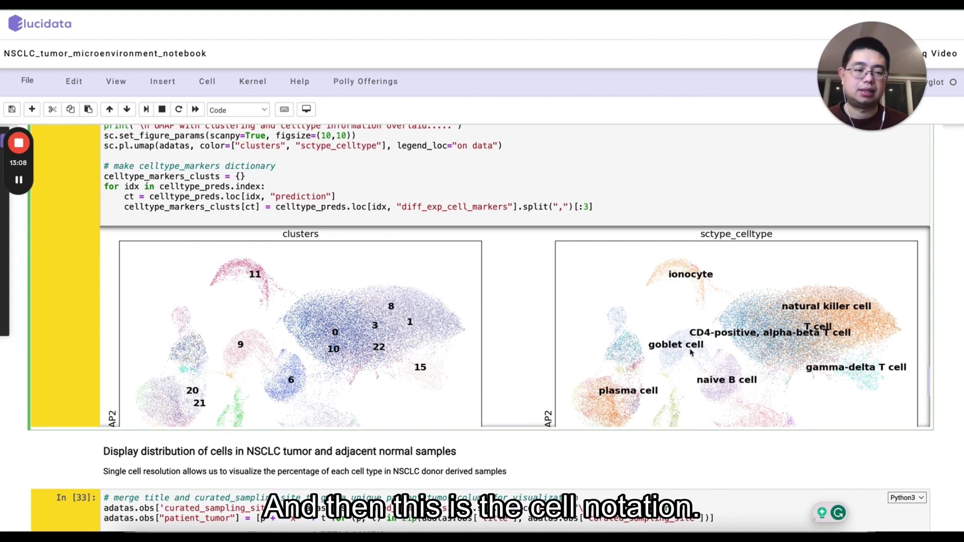
{"action": "scroll", "coordinate": [733, 306], "scroll_direction": "down", "scroll_amount": 7}
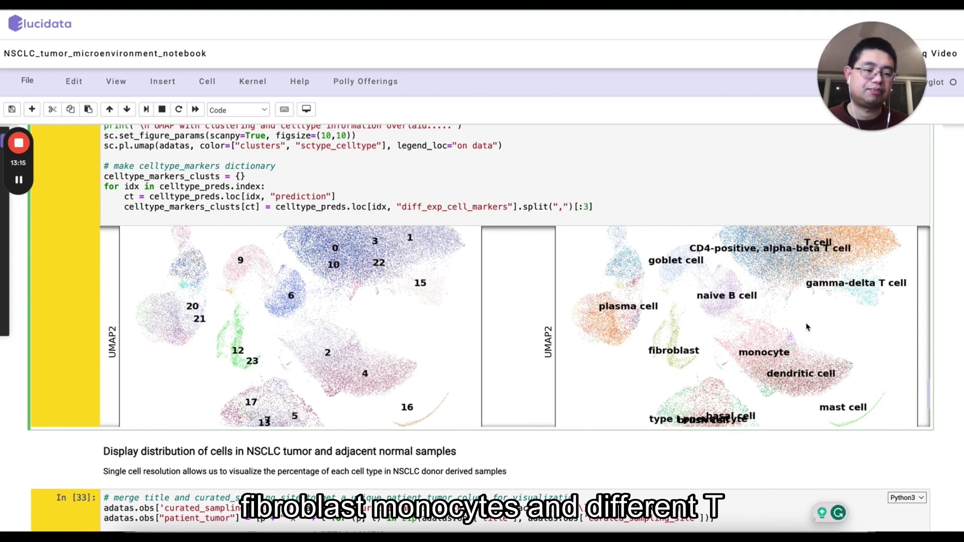
{"action": "scroll", "coordinate": [845, 299], "scroll_direction": "up", "scroll_amount": 4}
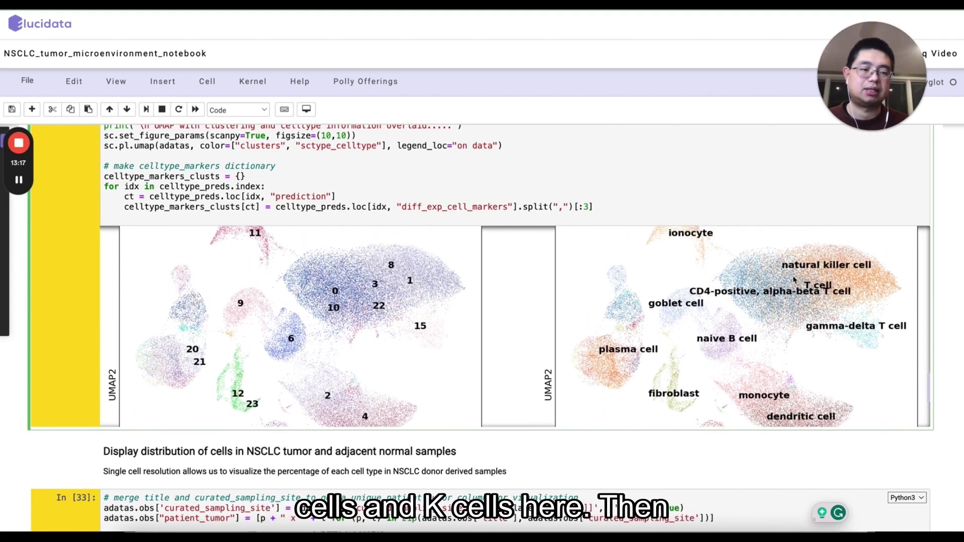
{"action": "scroll", "coordinate": [814, 304], "scroll_direction": "down", "scroll_amount": 12}
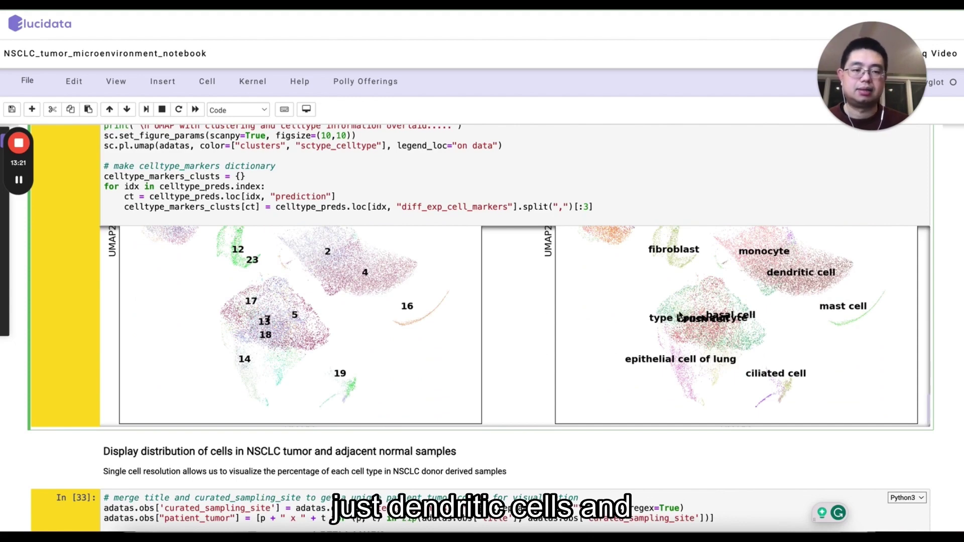
{"action": "scroll", "coordinate": [322, 381], "scroll_direction": "down", "scroll_amount": 1}
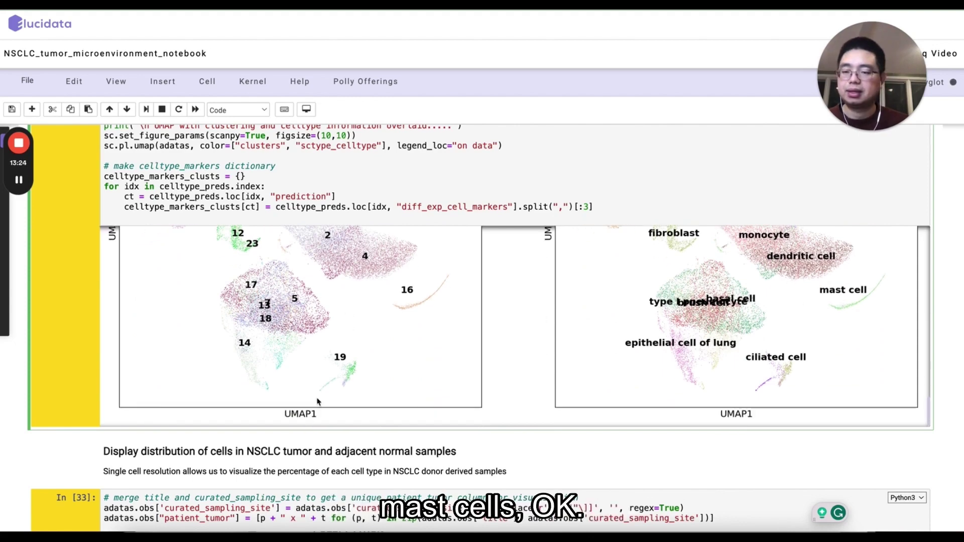
{"action": "scroll", "coordinate": [306, 441], "scroll_direction": "down", "scroll_amount": 4}
{"action": "scroll", "coordinate": [306, 442], "scroll_direction": "down", "scroll_amount": 5}
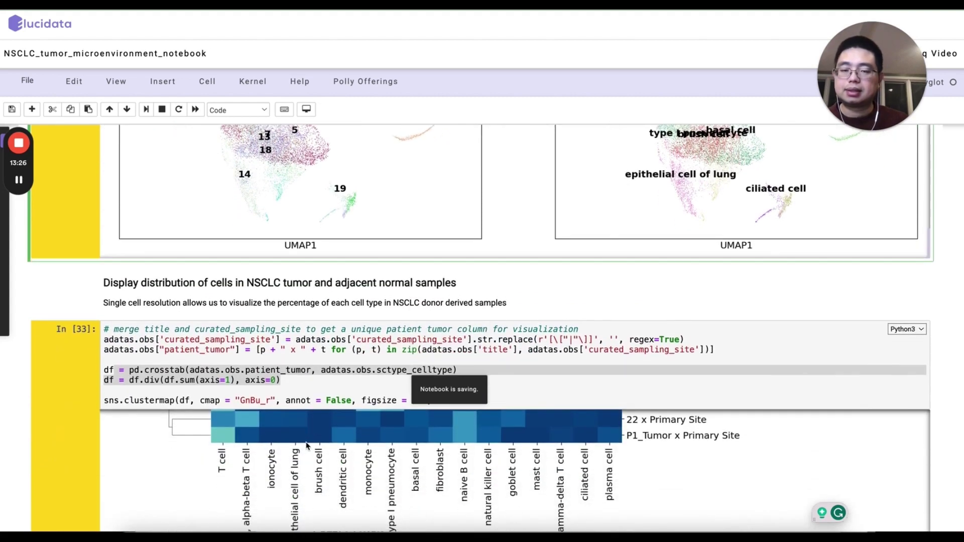
{"action": "scroll", "coordinate": [453, 288], "scroll_direction": "down", "scroll_amount": 1}
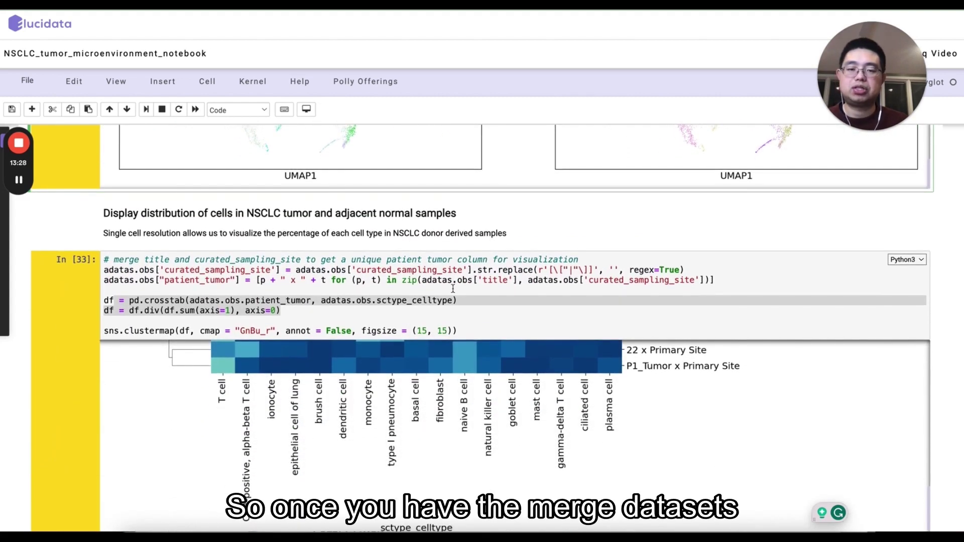
{"action": "scroll", "coordinate": [370, 423], "scroll_direction": "up", "scroll_amount": 1}
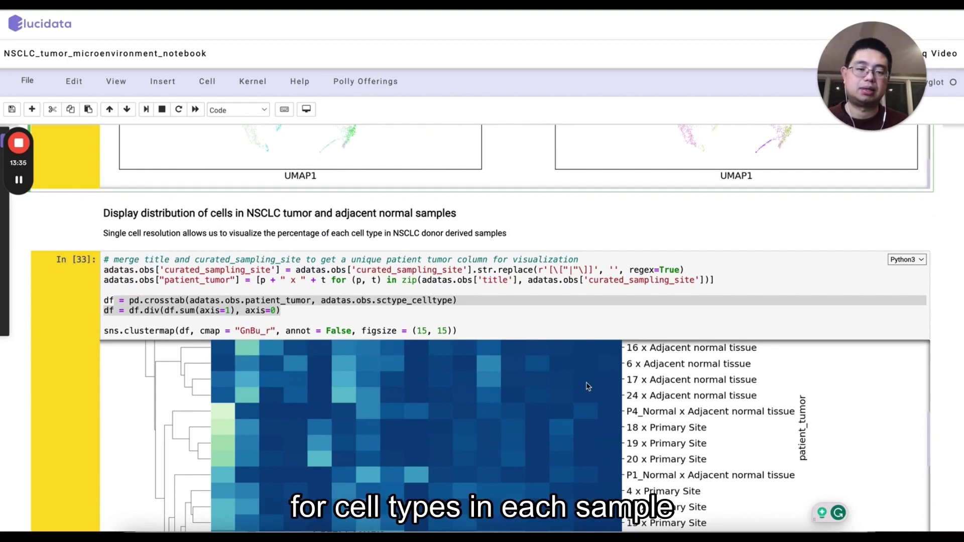
{"action": "scroll", "coordinate": [589, 386], "scroll_direction": "up", "scroll_amount": 1}
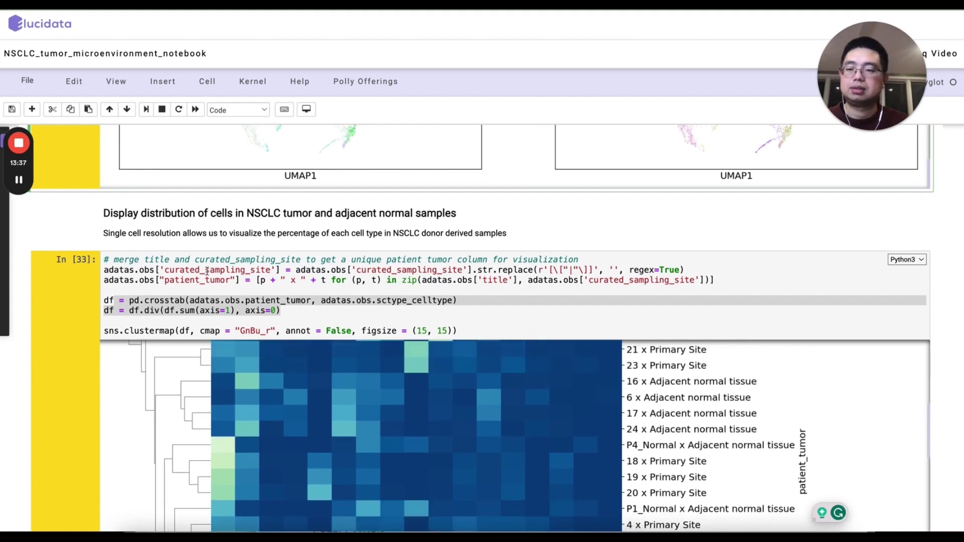
{"action": "left_click", "coordinate": [204, 298]}
{"action": "left_click_drag", "start_coordinate": [129, 301], "coordinate": [456, 300]}
{"action": "scroll", "coordinate": [652, 296], "scroll_direction": "down", "scroll_amount": 2}
{"action": "scroll", "coordinate": [653, 296], "scroll_direction": "down", "scroll_amount": 3}
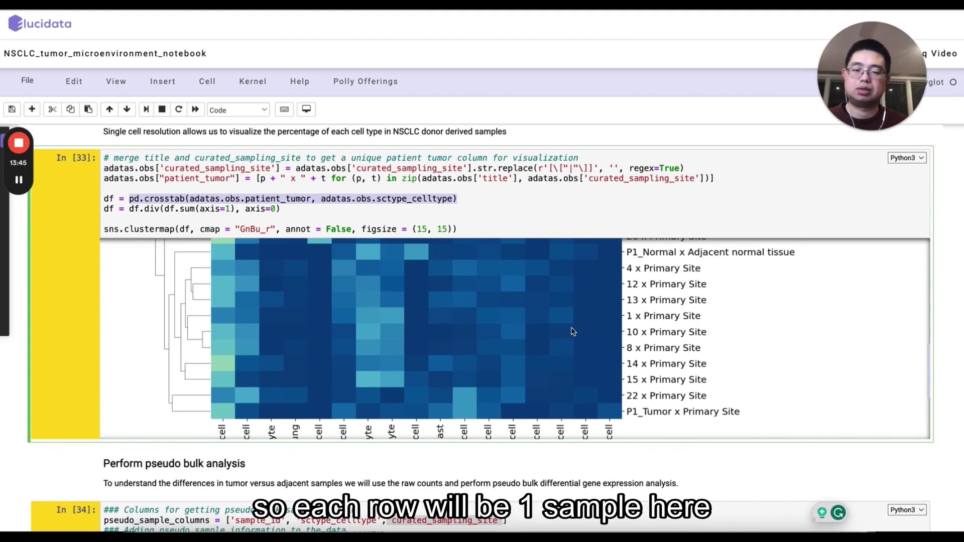
{"action": "scroll", "coordinate": [668, 358], "scroll_direction": "up", "scroll_amount": 3}
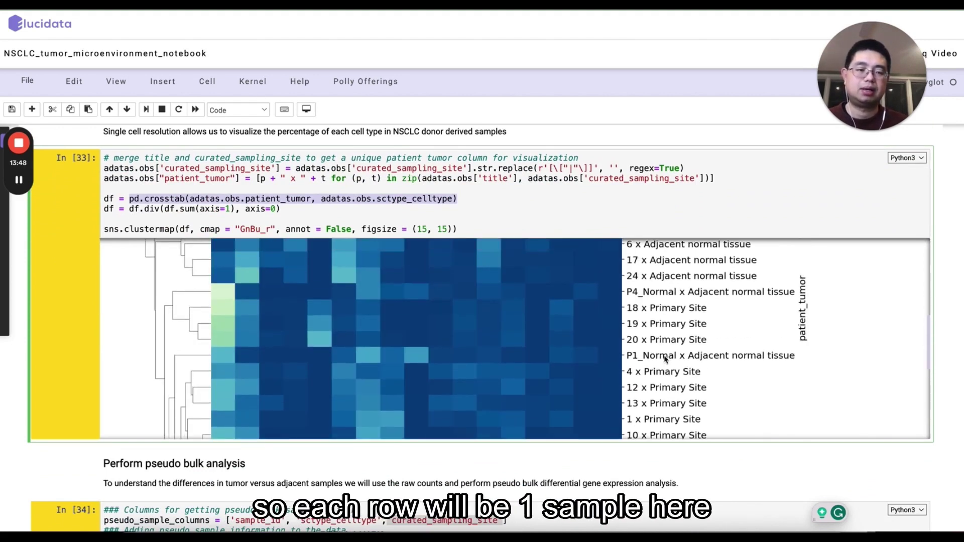
{"action": "scroll", "coordinate": [678, 304], "scroll_direction": "up", "scroll_amount": 1}
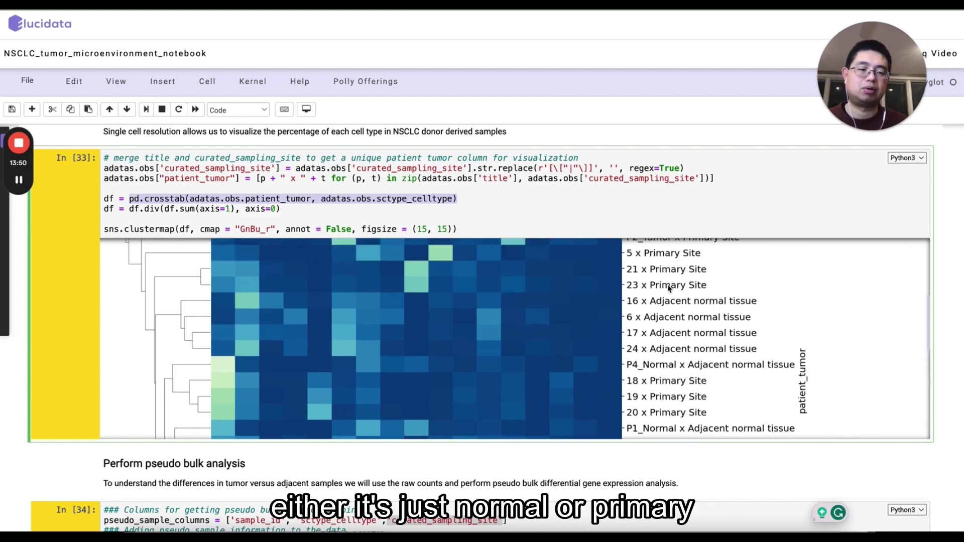
{"action": "scroll", "coordinate": [681, 305], "scroll_direction": "down", "scroll_amount": 8}
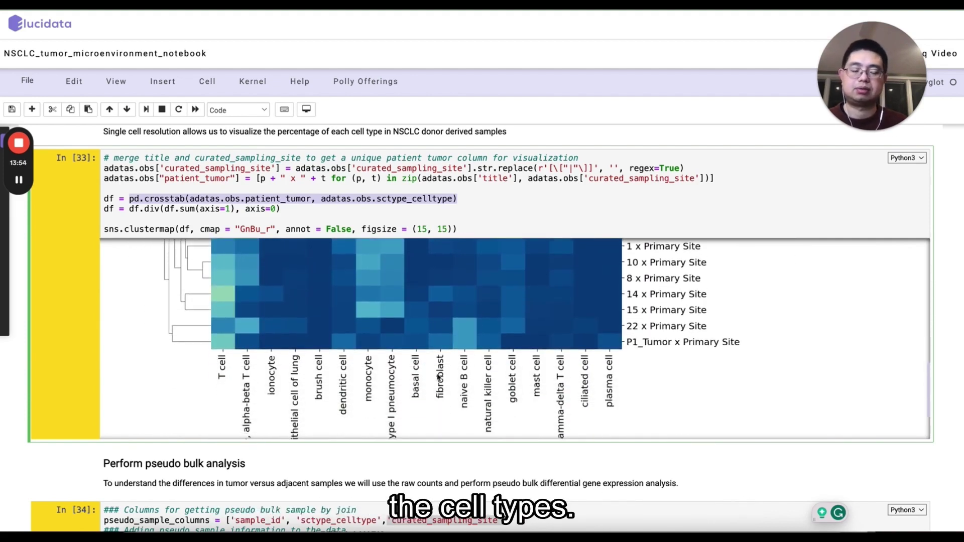
{"action": "scroll", "coordinate": [385, 369], "scroll_direction": "up", "scroll_amount": 2}
{"action": "scroll", "coordinate": [385, 369], "scroll_direction": "up", "scroll_amount": 10}
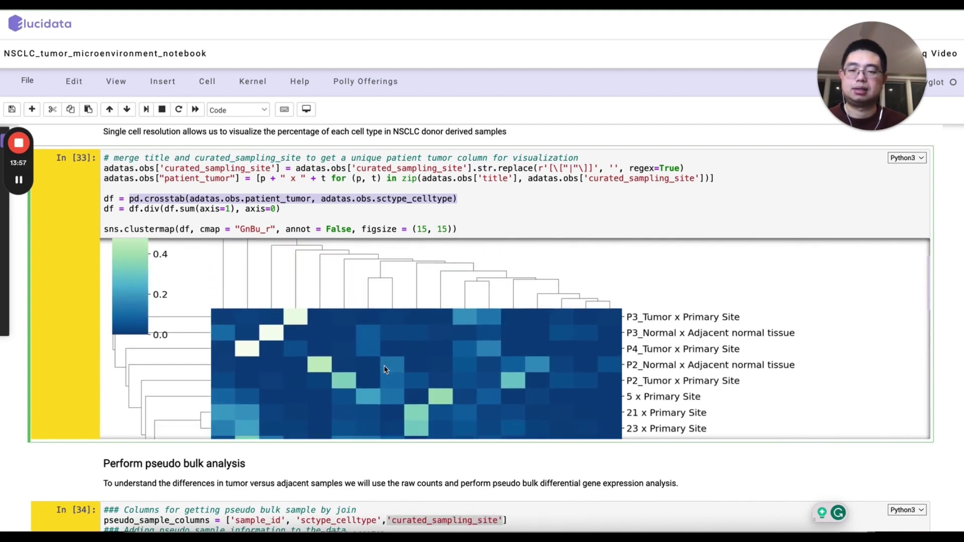
{"action": "scroll", "coordinate": [290, 378], "scroll_direction": "up", "scroll_amount": 1}
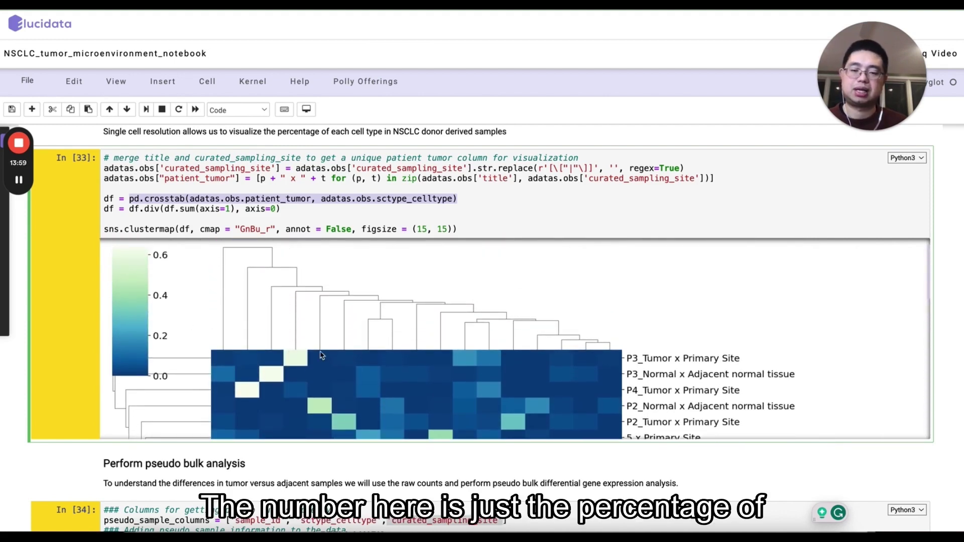
{"action": "scroll", "coordinate": [358, 357], "scroll_direction": "down", "scroll_amount": 6}
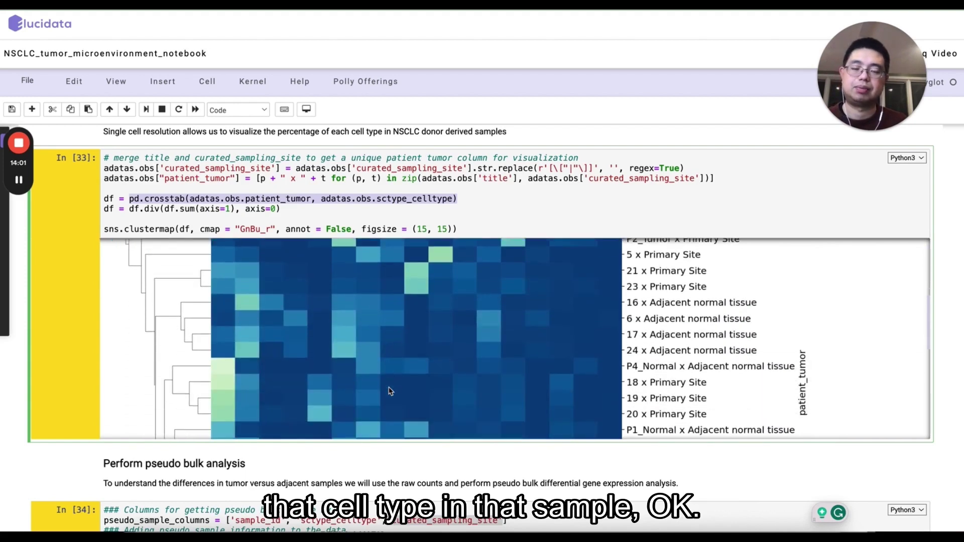
{"action": "scroll", "coordinate": [617, 379], "scroll_direction": "down", "scroll_amount": 4}
{"action": "scroll", "coordinate": [728, 494], "scroll_direction": "down", "scroll_amount": 5}
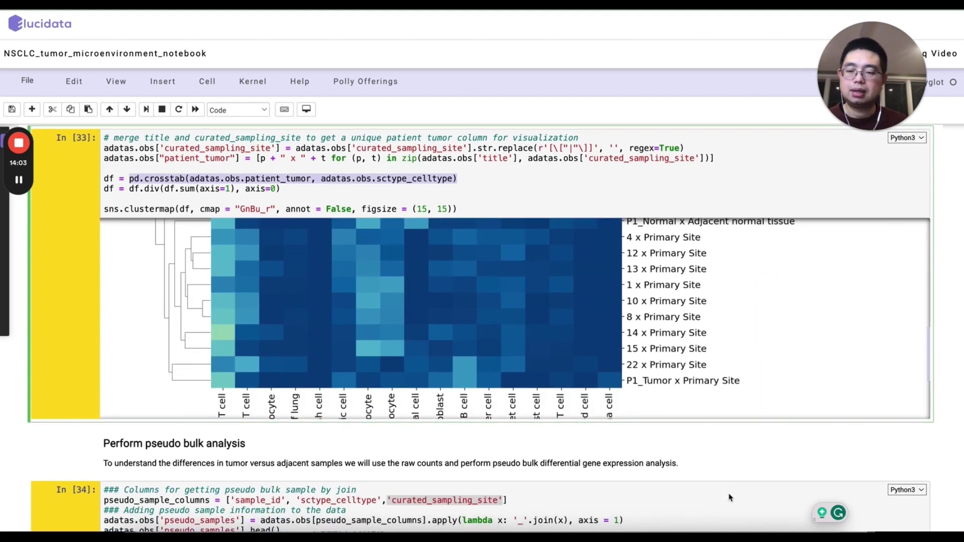
Mark the sample_id column name in the pseudo-bulk columns code.
{"action": "scroll", "coordinate": [728, 494], "scroll_direction": "down", "scroll_amount": 3}
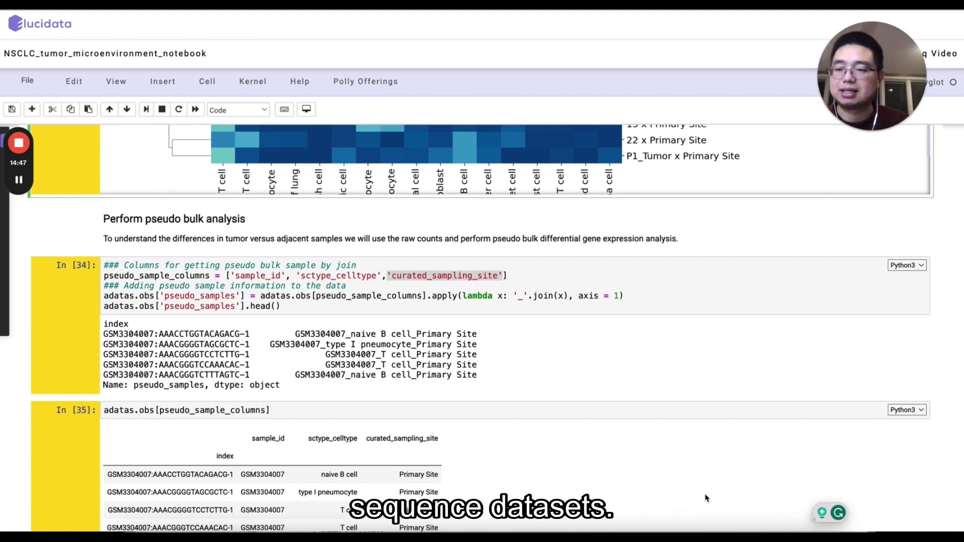
{"action": "scroll", "coordinate": [560, 417], "scroll_direction": "down", "scroll_amount": 2}
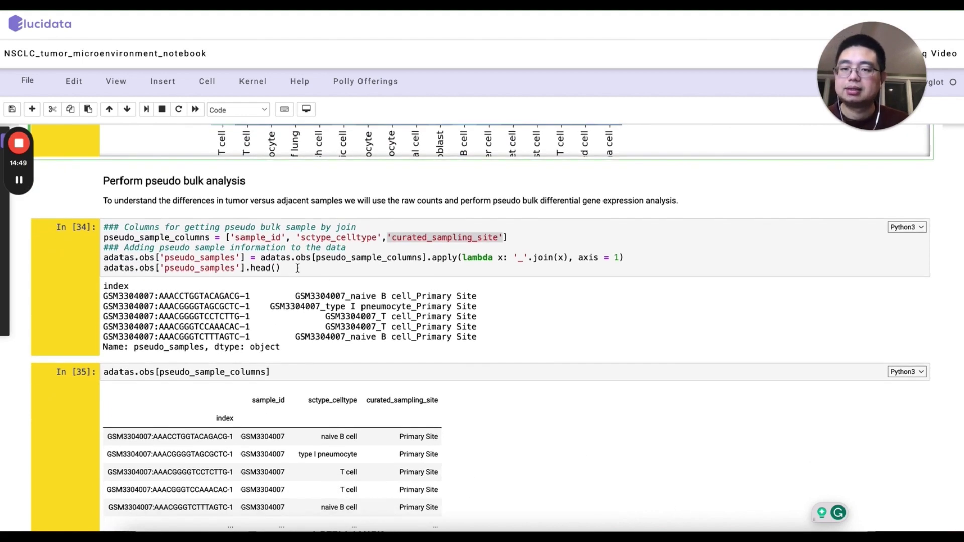
{"action": "left_click", "coordinate": [283, 263]}
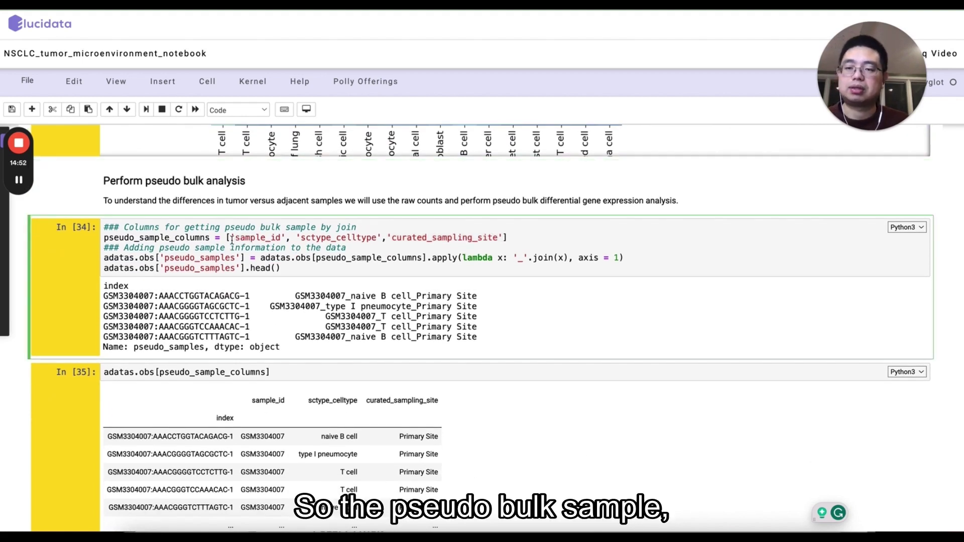
{"action": "left_click_drag", "start_coordinate": [233, 239], "coordinate": [494, 239]}
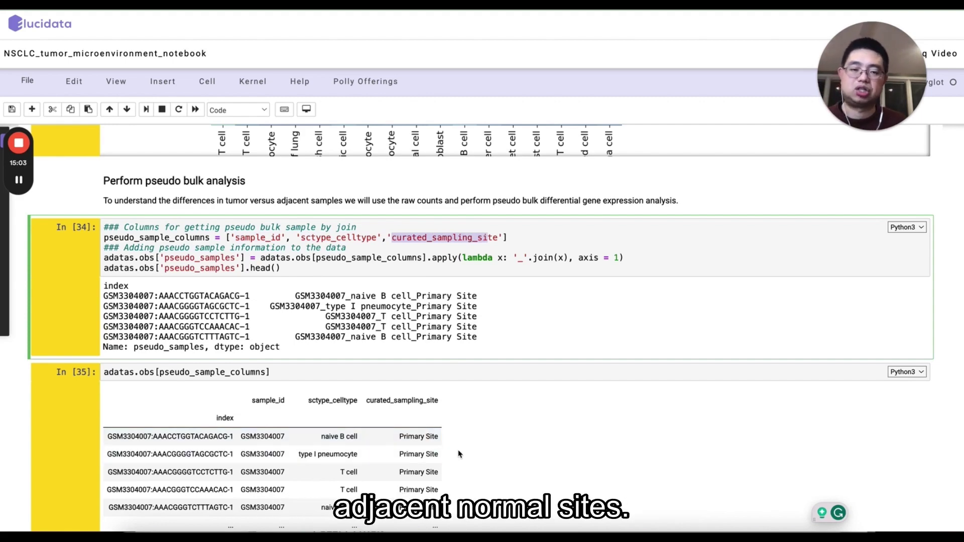
Highlight the pseudo-bulk counting loop code.
{"action": "scroll", "coordinate": [348, 289], "scroll_direction": "down", "scroll_amount": 2}
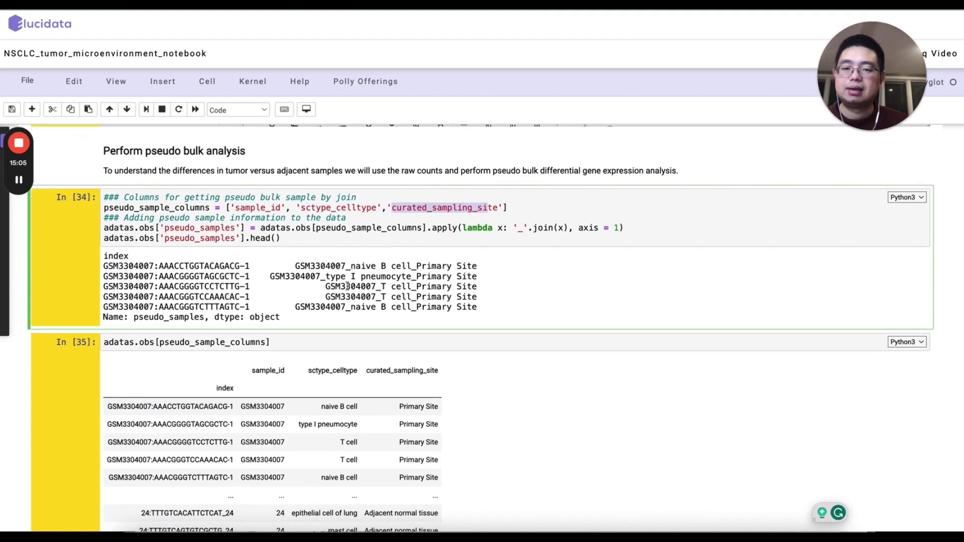
{"action": "scroll", "coordinate": [347, 287], "scroll_direction": "down", "scroll_amount": 2}
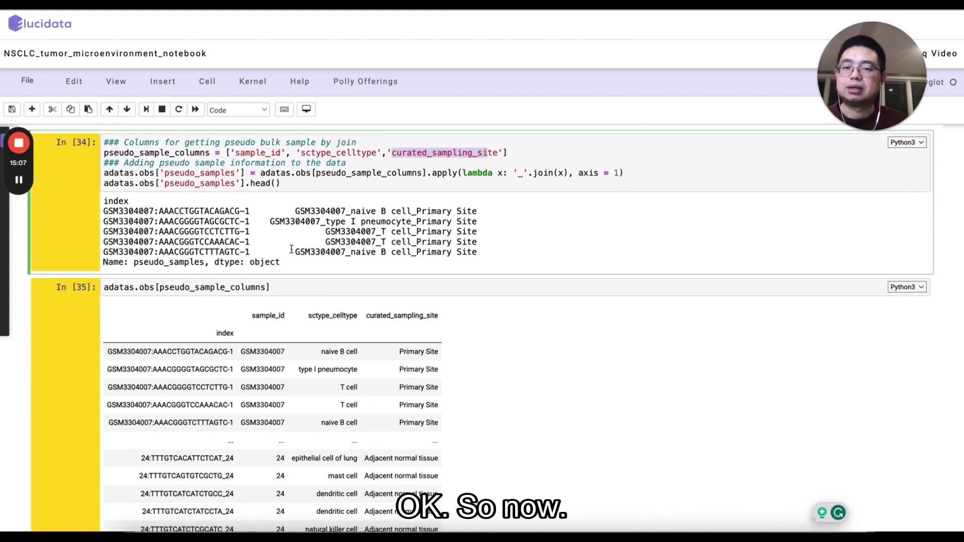
{"action": "scroll", "coordinate": [292, 249], "scroll_direction": "down", "scroll_amount": 2}
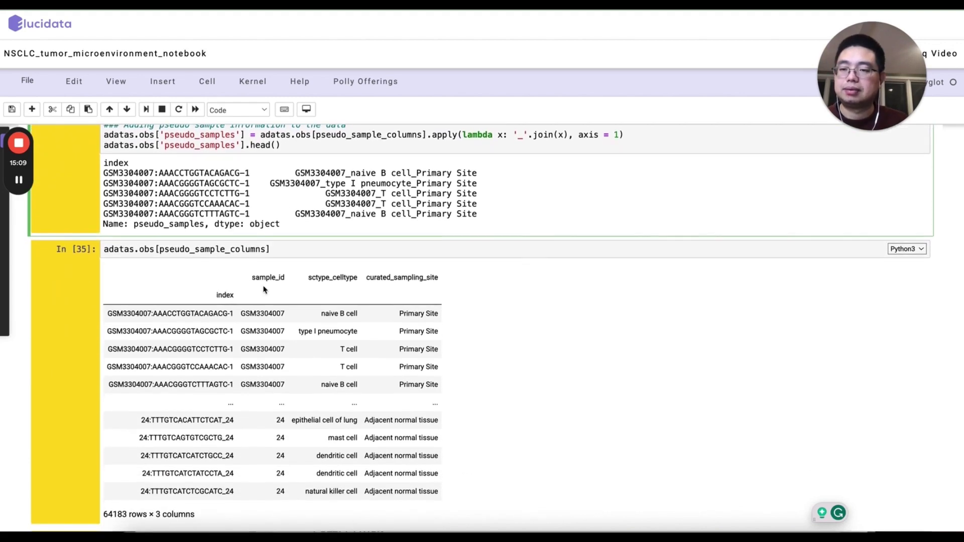
{"action": "scroll", "coordinate": [264, 290], "scroll_direction": "up", "scroll_amount": 2}
{"action": "scroll", "coordinate": [264, 290], "scroll_direction": "down", "scroll_amount": 8}
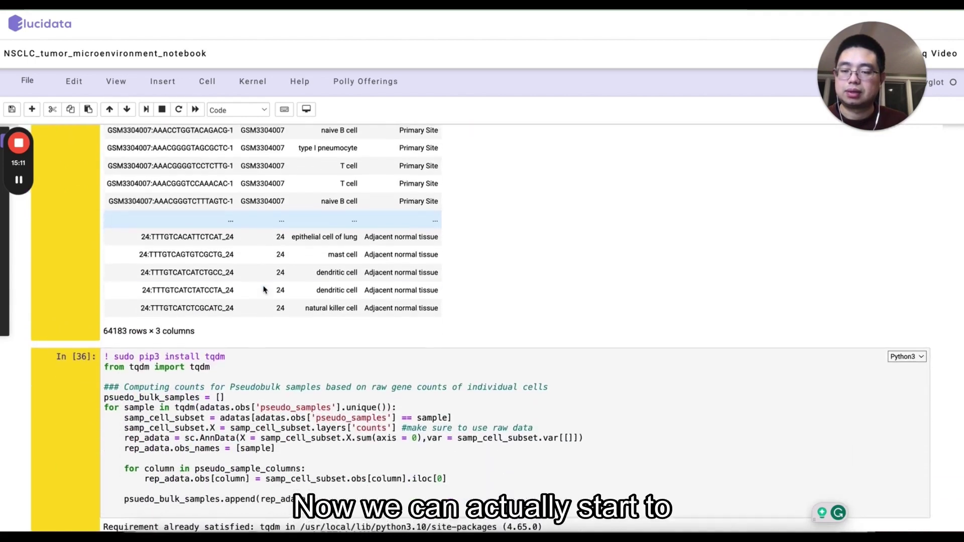
{"action": "scroll", "coordinate": [264, 289], "scroll_direction": "down", "scroll_amount": 6}
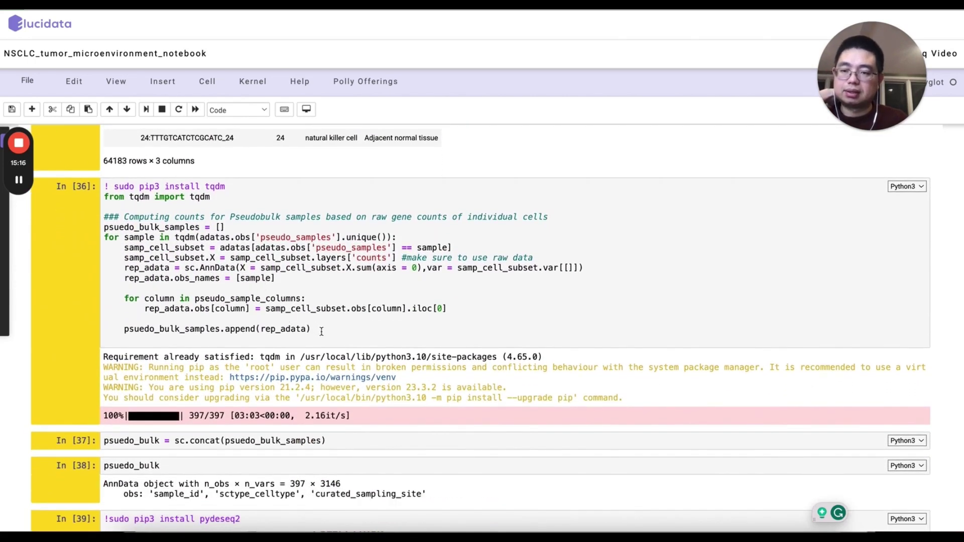
{"action": "left_click_drag", "start_coordinate": [321, 332], "coordinate": [101, 231]}
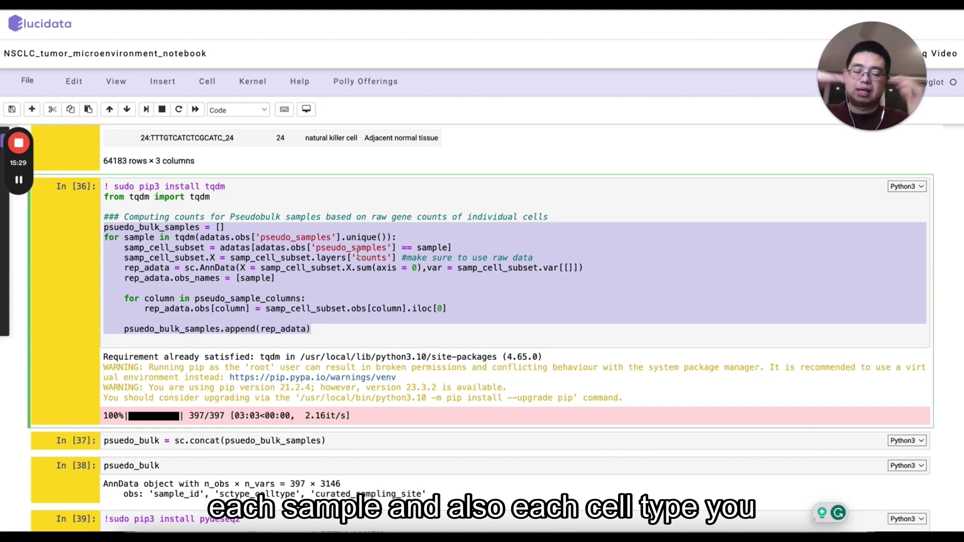
Mark the psuedo_bulk variable and its 397 × 3146 AnnData summary output.
{"action": "scroll", "coordinate": [302, 318], "scroll_direction": "down", "scroll_amount": 5}
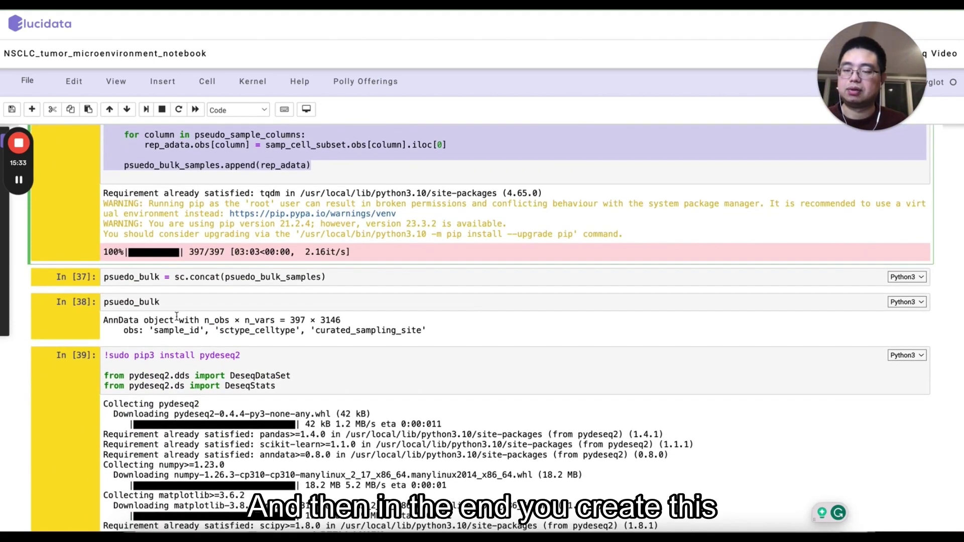
{"action": "double_click", "coordinate": [157, 277]}
{"action": "scroll", "coordinate": [207, 305], "scroll_direction": "down", "scroll_amount": 1}
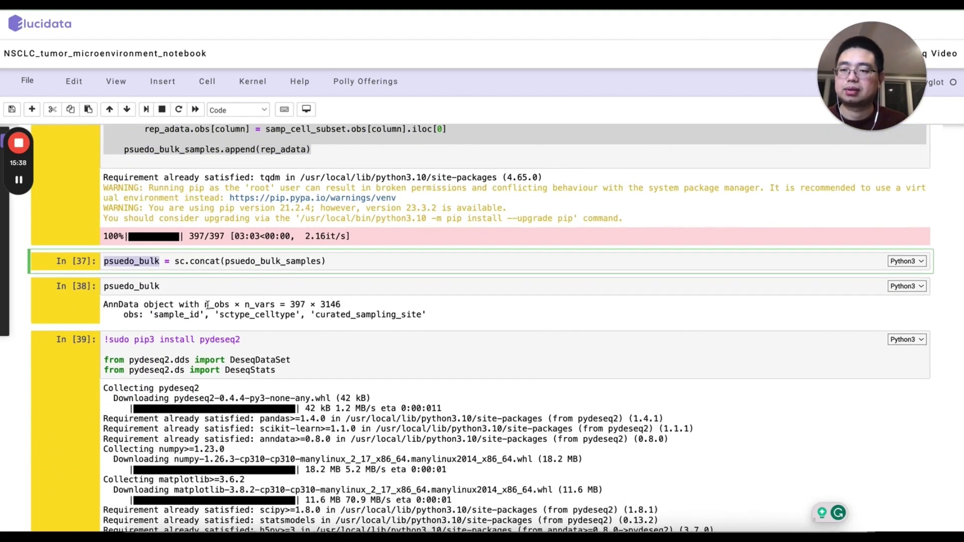
{"action": "left_click_drag", "start_coordinate": [113, 304], "coordinate": [425, 332]}
{"action": "scroll", "coordinate": [425, 332], "scroll_direction": "down", "scroll_amount": 5}
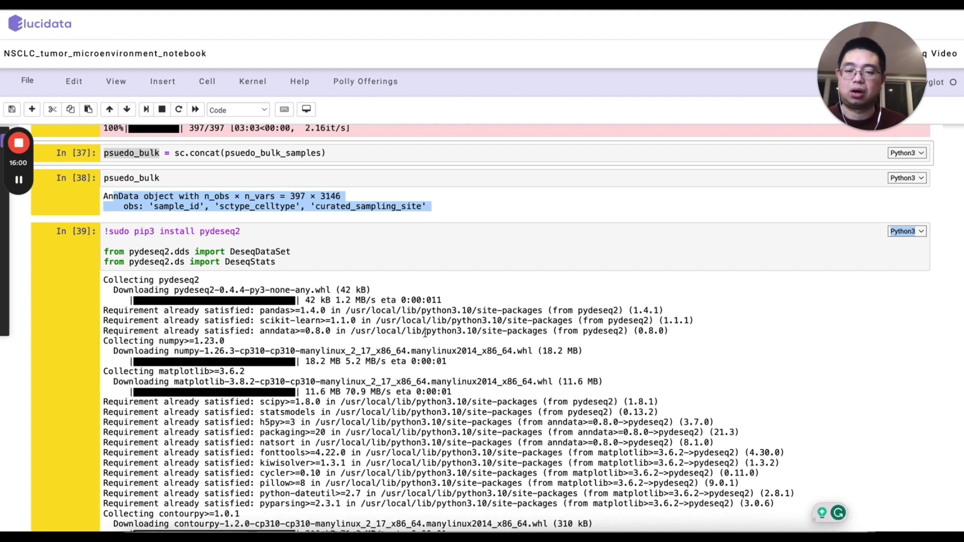
{"action": "scroll", "coordinate": [402, 424], "scroll_direction": "down", "scroll_amount": 2}
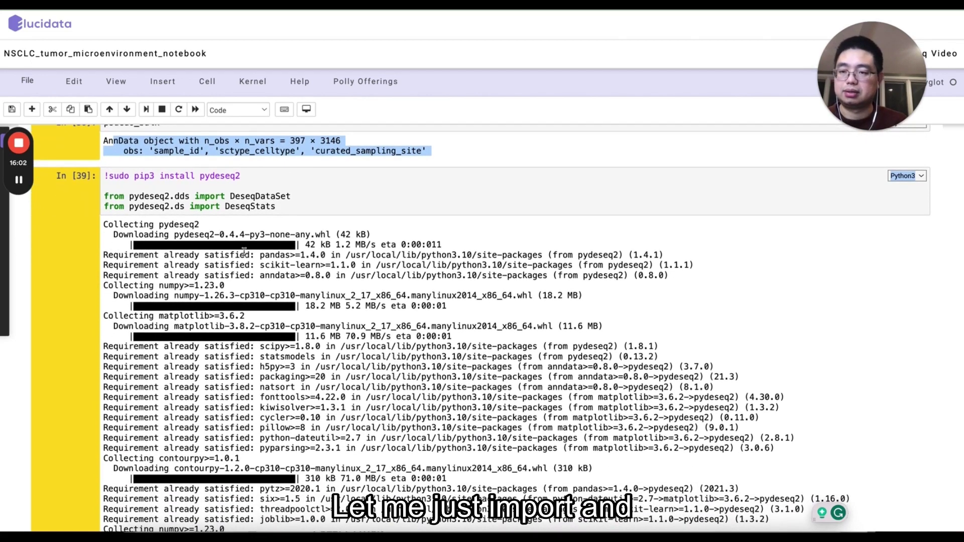
{"action": "left_click_drag", "start_coordinate": [285, 208], "coordinate": [103, 197]}
{"action": "scroll", "coordinate": [357, 345], "scroll_direction": "down", "scroll_amount": 3}
{"action": "scroll", "coordinate": [357, 346], "scroll_direction": "down", "scroll_amount": 12}
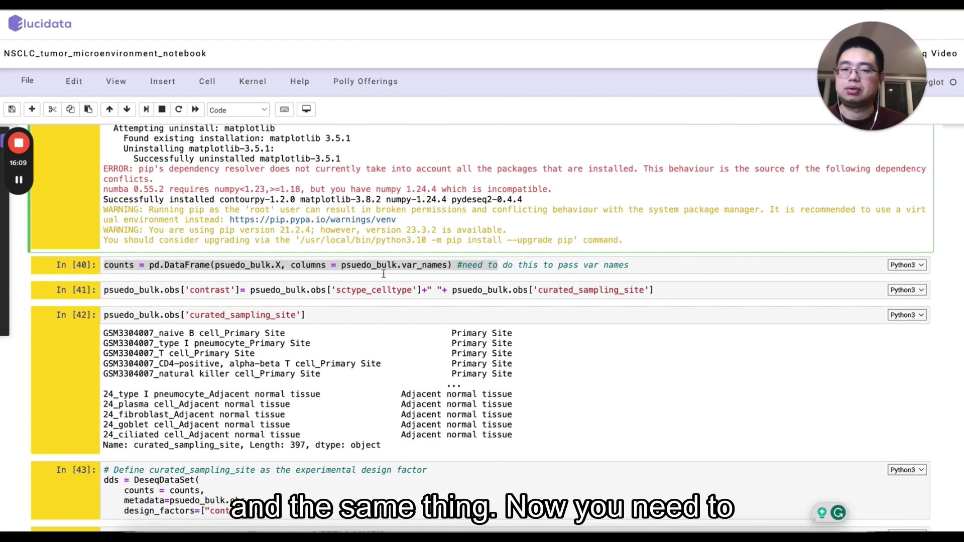
{"action": "left_click", "coordinate": [462, 265]}
{"action": "left_click", "coordinate": [295, 267], "text": "shift"}
{"action": "key", "text": "shift+Home"}
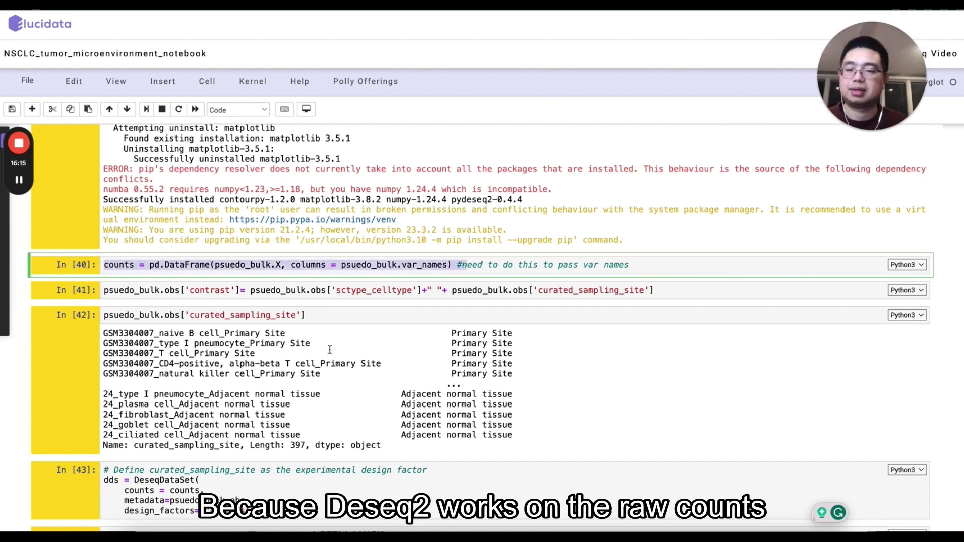
{"action": "double_click", "coordinate": [207, 290]}
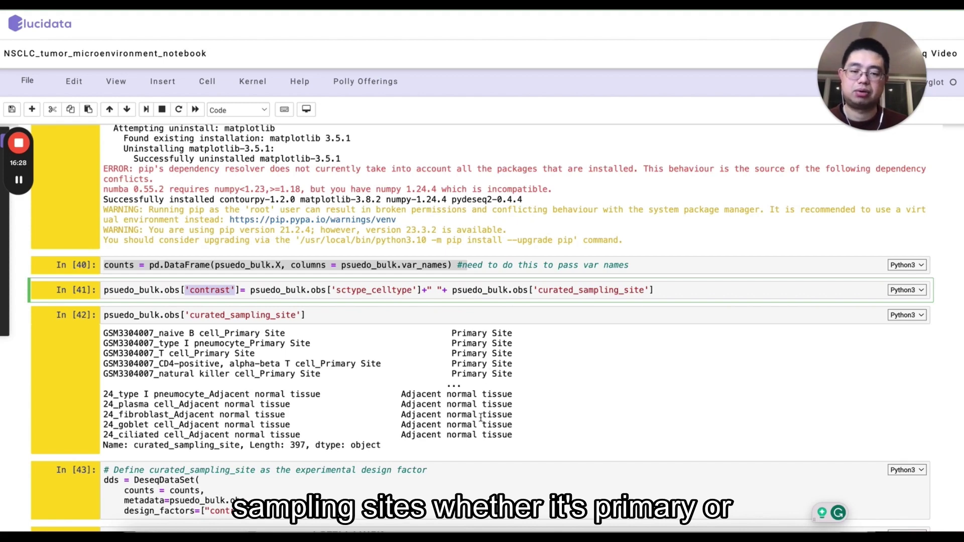
{"action": "scroll", "coordinate": [481, 425], "scroll_direction": "down", "scroll_amount": 3}
{"action": "scroll", "coordinate": [480, 425], "scroll_direction": "down", "scroll_amount": 1}
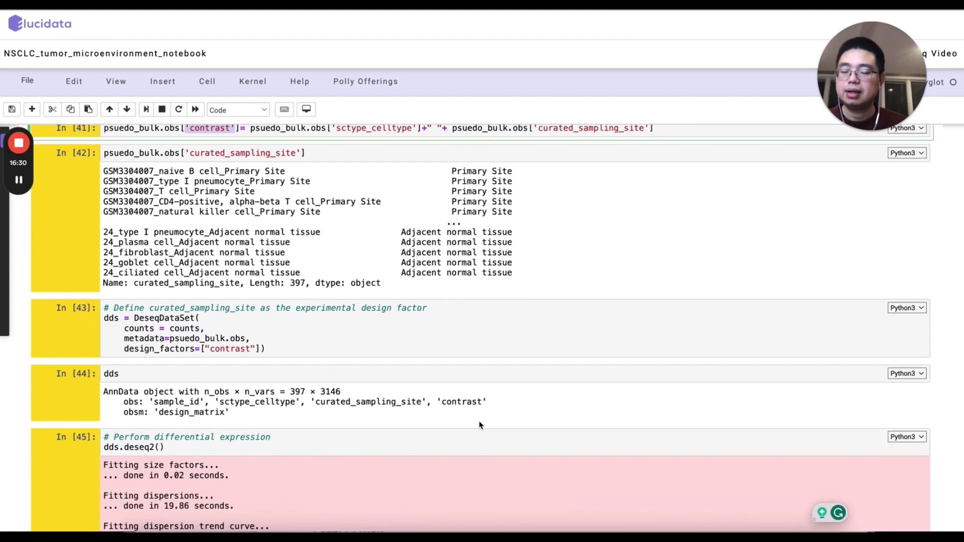
{"action": "scroll", "coordinate": [336, 361], "scroll_direction": "down", "scroll_amount": 2}
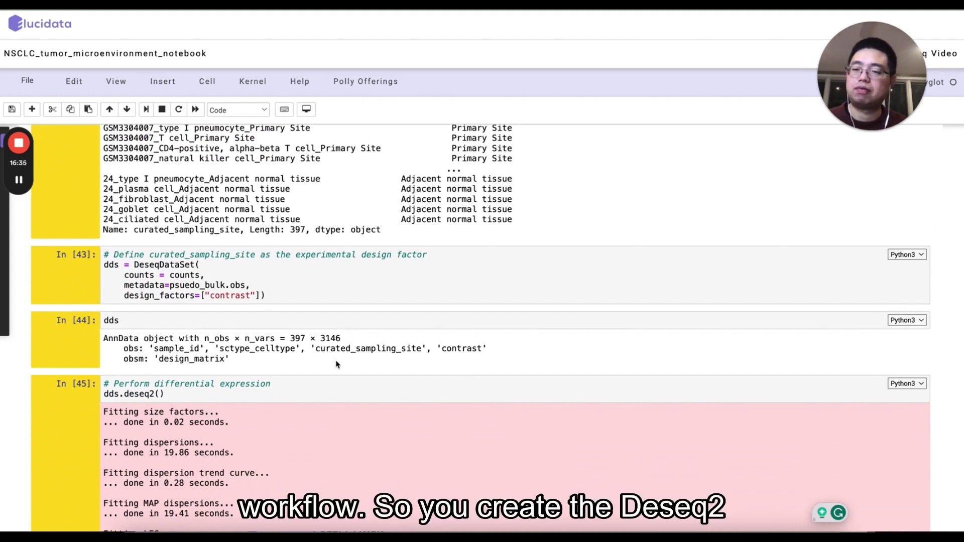
{"action": "left_click_drag", "start_coordinate": [268, 296], "coordinate": [84, 268]}
{"action": "scroll", "coordinate": [84, 268], "scroll_direction": "down", "scroll_amount": 3}
{"action": "left_click_drag", "start_coordinate": [168, 287], "coordinate": [91, 292]}
{"action": "scroll", "coordinate": [288, 339], "scroll_direction": "down", "scroll_amount": 4}
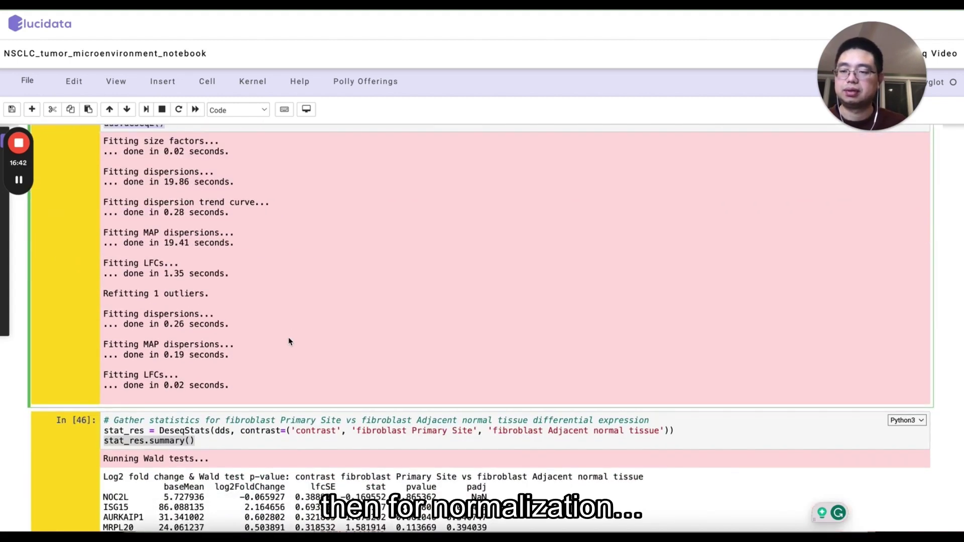
{"action": "scroll", "coordinate": [288, 341], "scroll_direction": "down", "scroll_amount": 2}
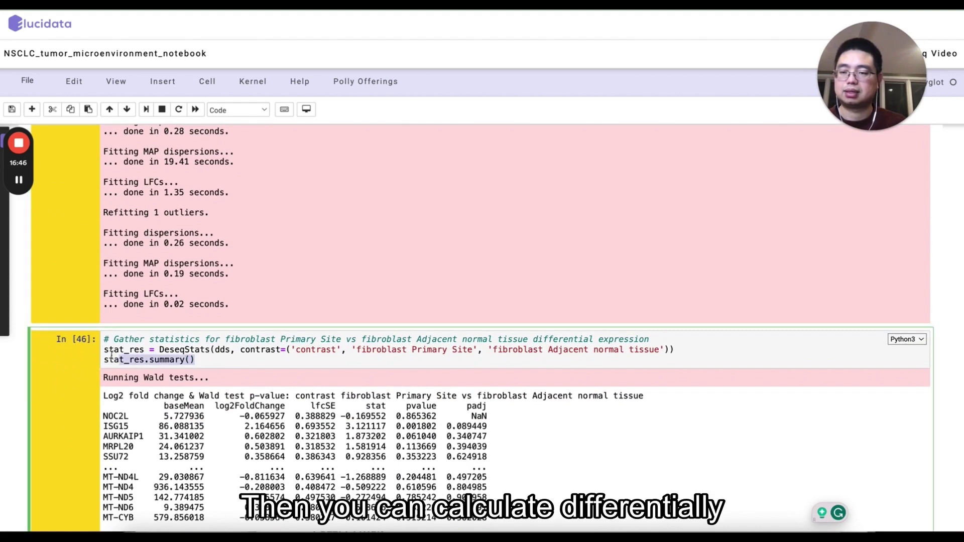
{"action": "left_click_drag", "start_coordinate": [196, 360], "coordinate": [103, 350]}
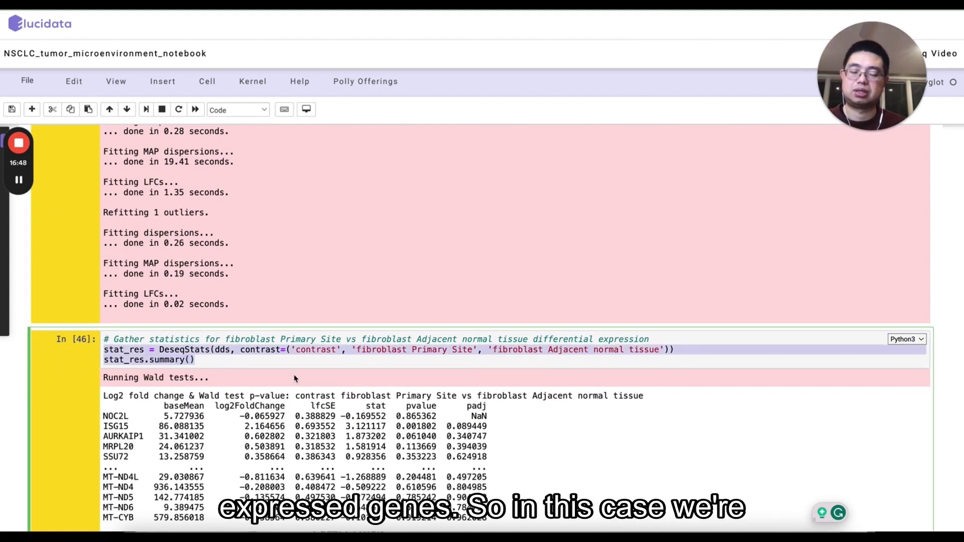
{"action": "scroll", "coordinate": [339, 327], "scroll_direction": "down", "scroll_amount": 1}
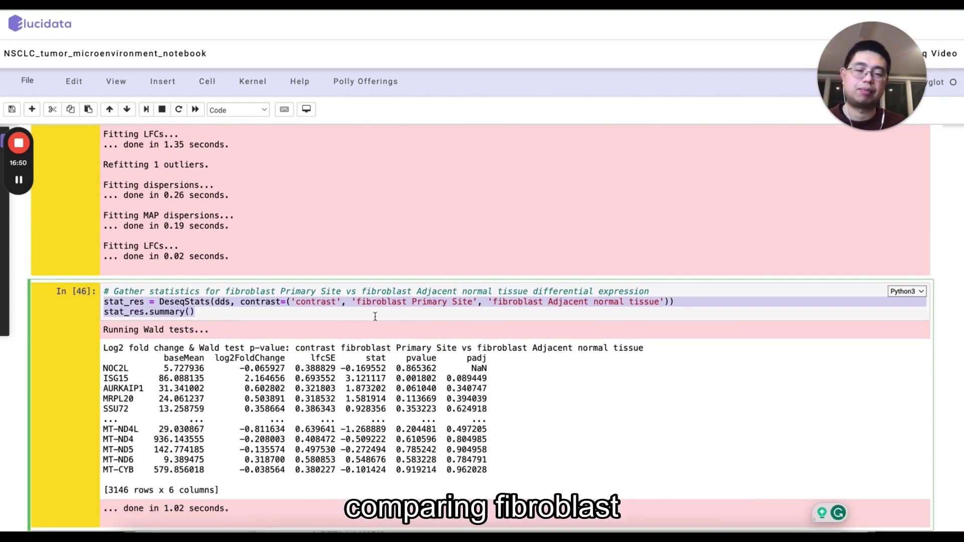
{"action": "left_click", "coordinate": [431, 305]}
{"action": "left_click_drag", "start_coordinate": [412, 302], "coordinate": [456, 301]}
{"action": "left_click_drag", "start_coordinate": [549, 302], "coordinate": [643, 302]}
{"action": "scroll", "coordinate": [452, 308], "scroll_direction": "down", "scroll_amount": 1}
{"action": "scroll", "coordinate": [452, 307], "scroll_direction": "down", "scroll_amount": 2}
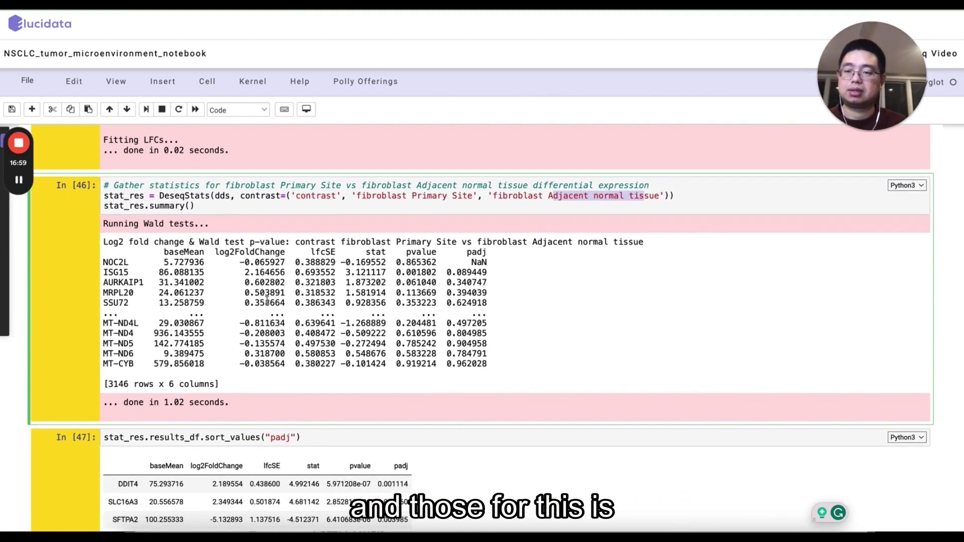
{"action": "scroll", "coordinate": [254, 374], "scroll_direction": "down", "scroll_amount": 2}
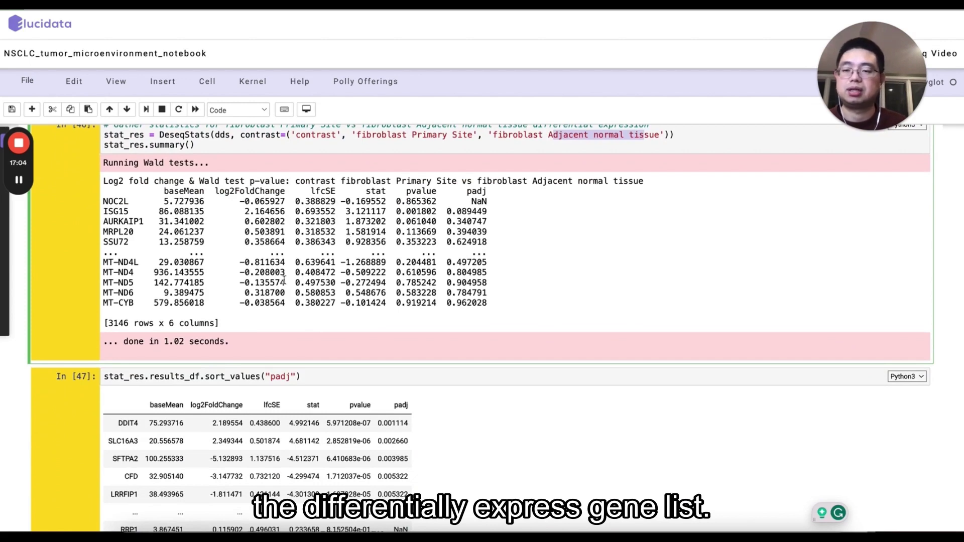
{"action": "scroll", "coordinate": [208, 383], "scroll_direction": "down", "scroll_amount": 2}
{"action": "left_click", "coordinate": [226, 304]}
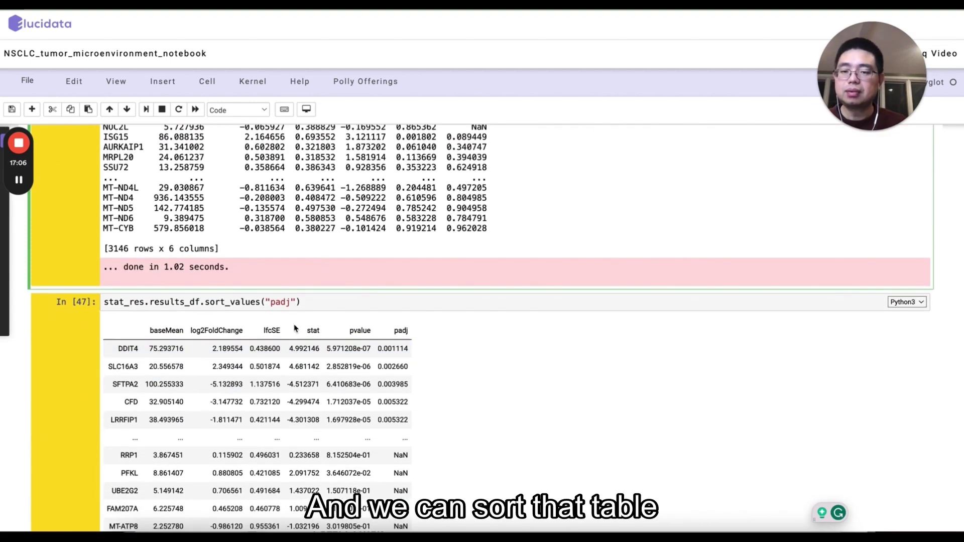
{"action": "left_click_drag", "start_coordinate": [301, 302], "coordinate": [104, 301]}
{"action": "scroll", "coordinate": [505, 227], "scroll_direction": "up", "scroll_amount": 3}
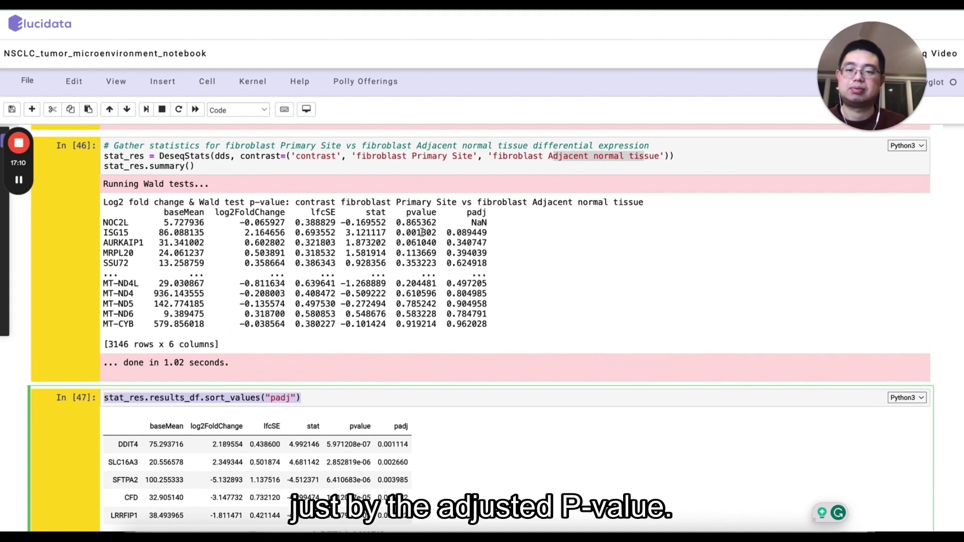
{"action": "scroll", "coordinate": [436, 297], "scroll_direction": "down", "scroll_amount": 4}
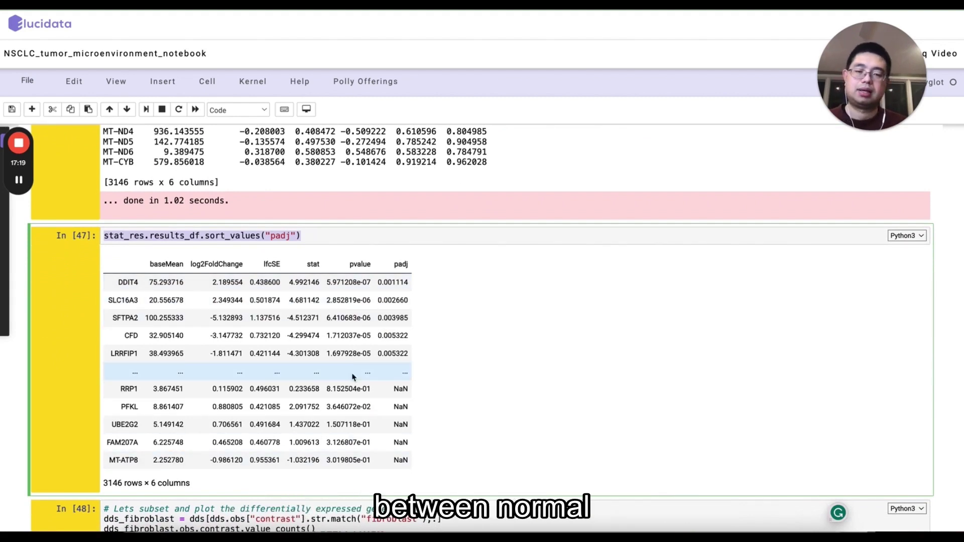
{"action": "scroll", "coordinate": [353, 377], "scroll_direction": "down", "scroll_amount": 3}
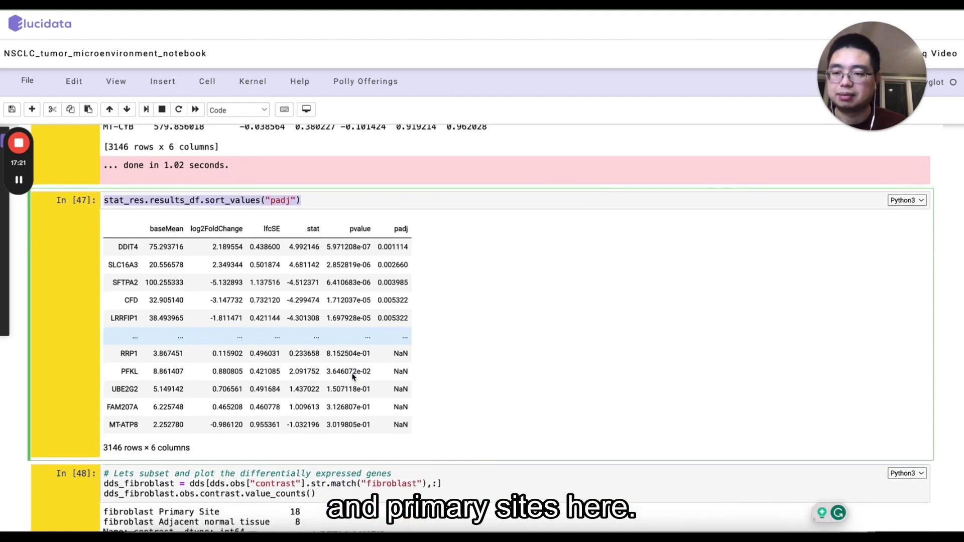
{"action": "scroll", "coordinate": [306, 334], "scroll_direction": "down", "scroll_amount": 1}
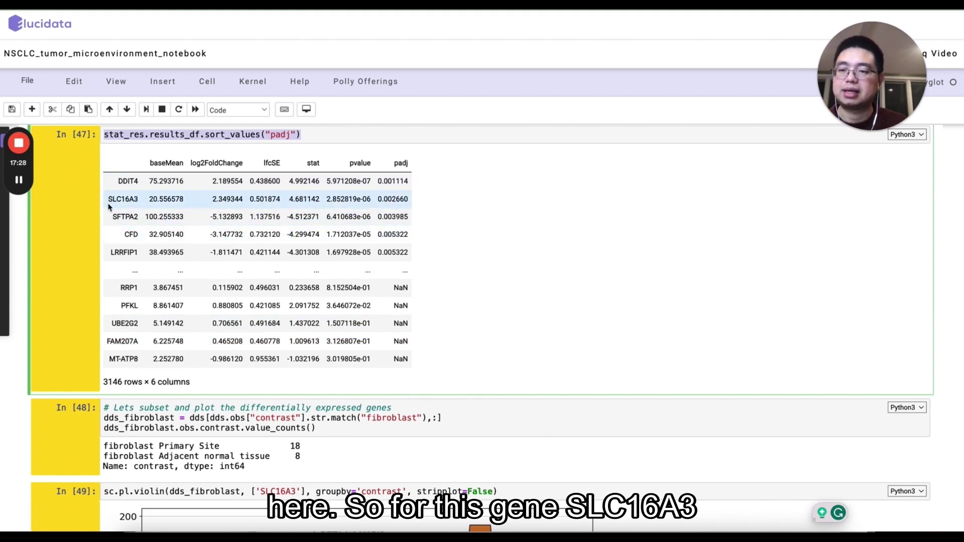
{"action": "scroll", "coordinate": [250, 298], "scroll_direction": "down", "scroll_amount": 2}
{"action": "scroll", "coordinate": [249, 298], "scroll_direction": "down", "scroll_amount": 2}
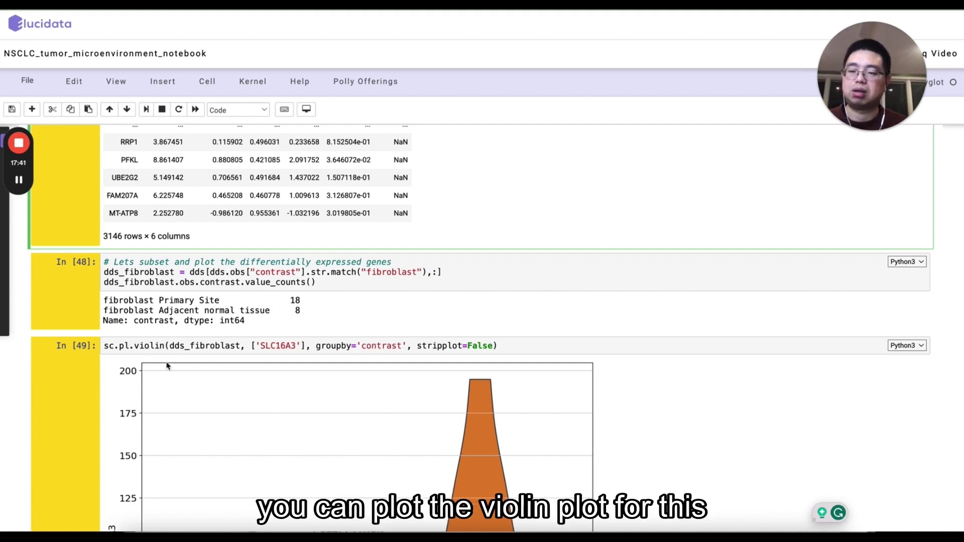
{"action": "scroll", "coordinate": [172, 367], "scroll_direction": "down", "scroll_amount": 5}
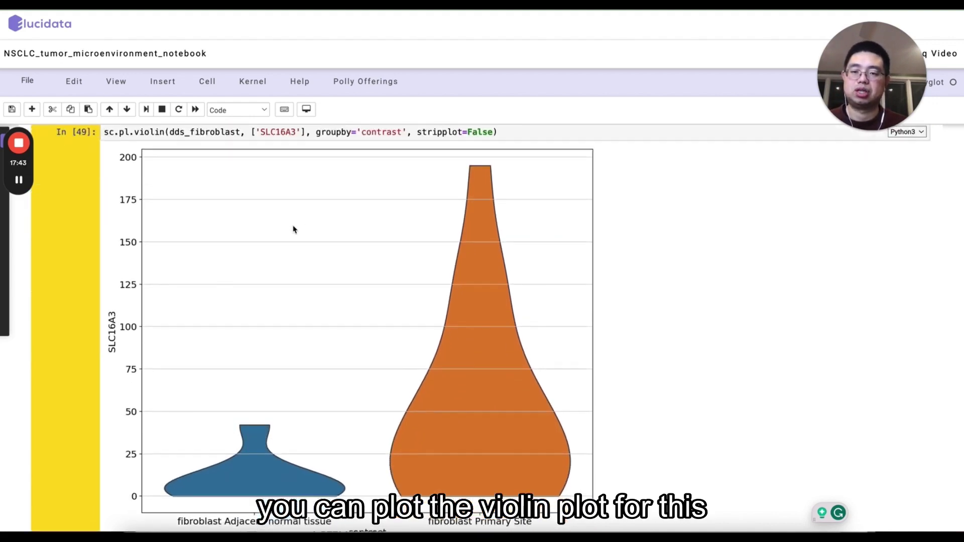
{"action": "scroll", "coordinate": [294, 229], "scroll_direction": "down", "scroll_amount": 1}
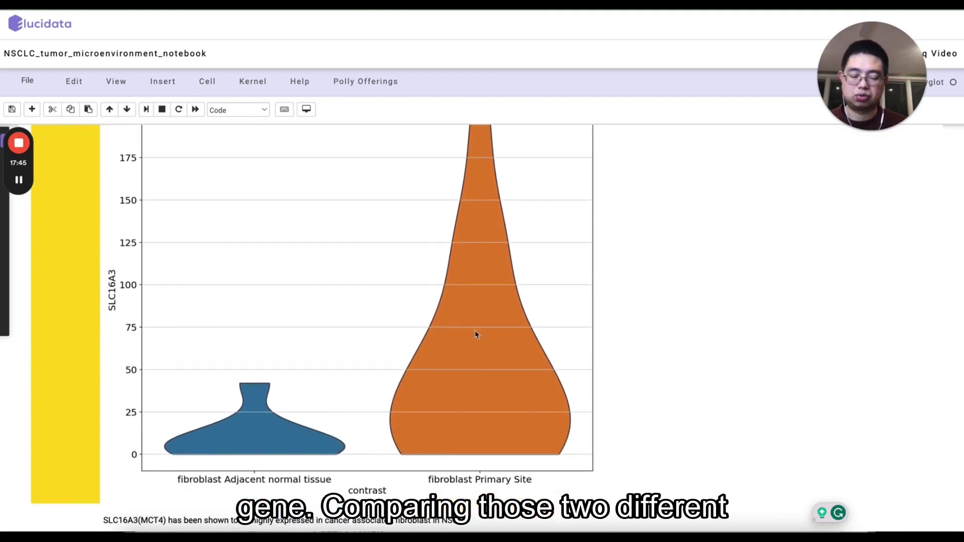
{"action": "scroll", "coordinate": [331, 404], "scroll_direction": "down", "scroll_amount": 1}
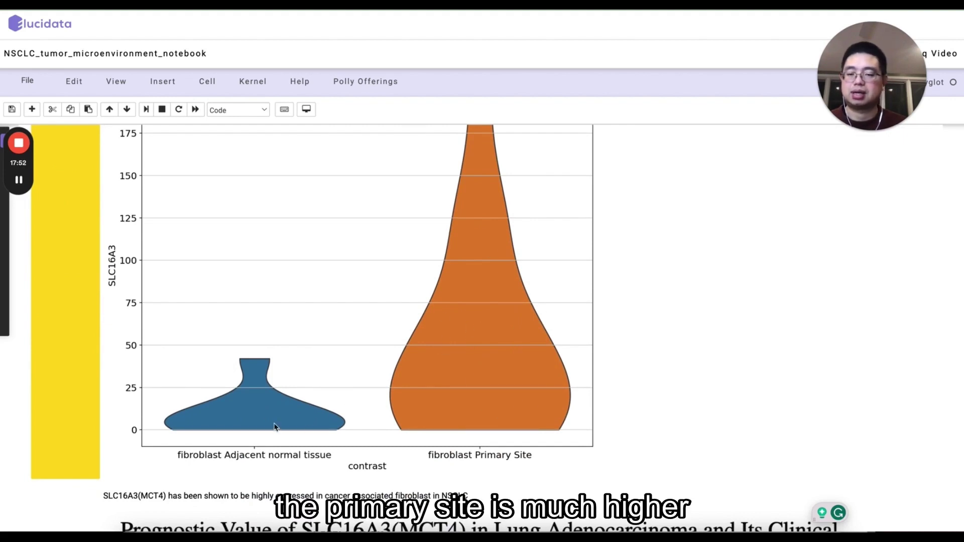
{"action": "scroll", "coordinate": [447, 326], "scroll_direction": "up", "scroll_amount": 3}
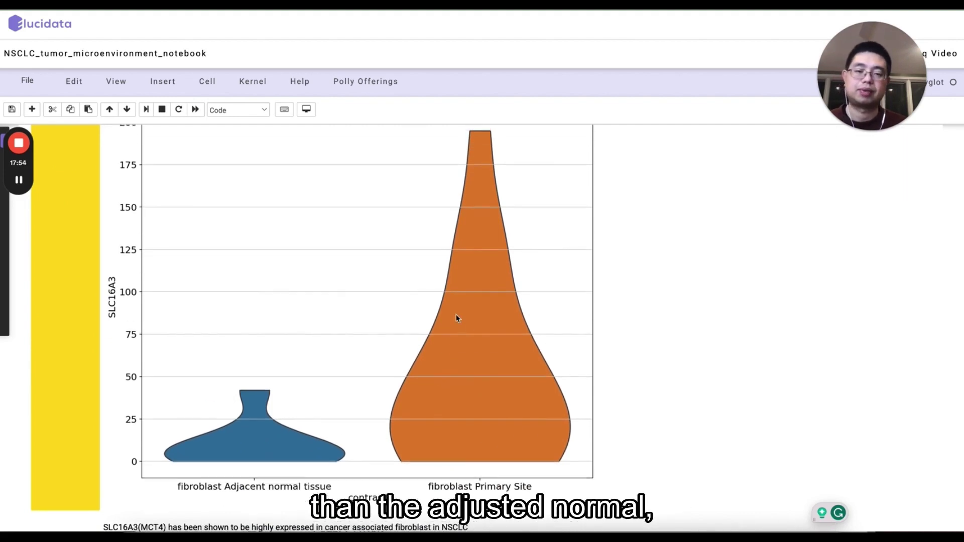
{"action": "scroll", "coordinate": [455, 320], "scroll_direction": "down", "scroll_amount": 2}
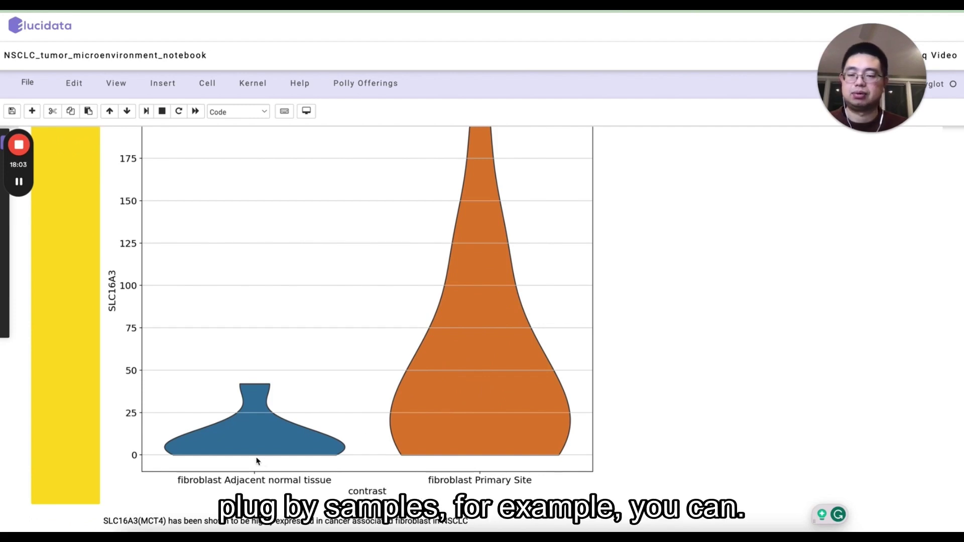
{"action": "scroll", "coordinate": [268, 452], "scroll_direction": "down", "scroll_amount": 1}
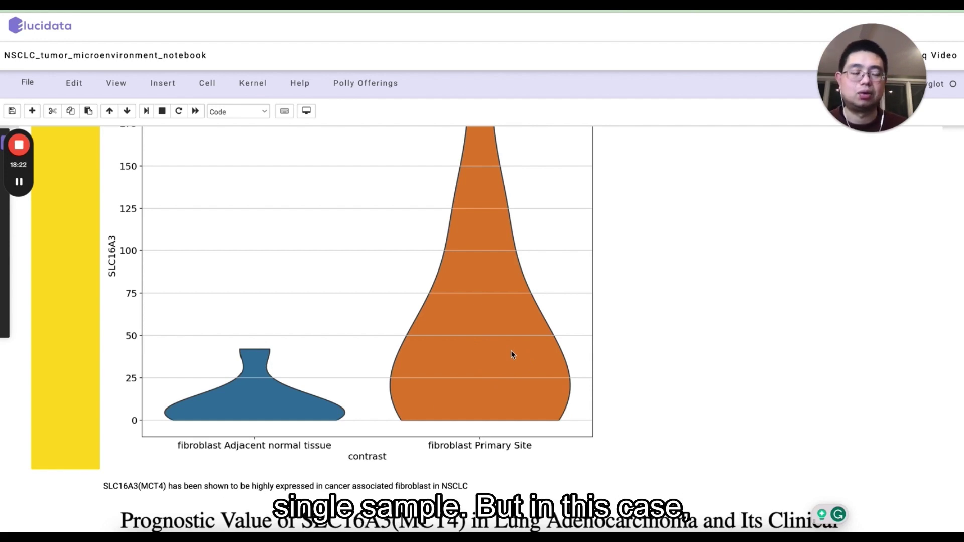
{"action": "scroll", "coordinate": [488, 324], "scroll_direction": "up", "scroll_amount": 3}
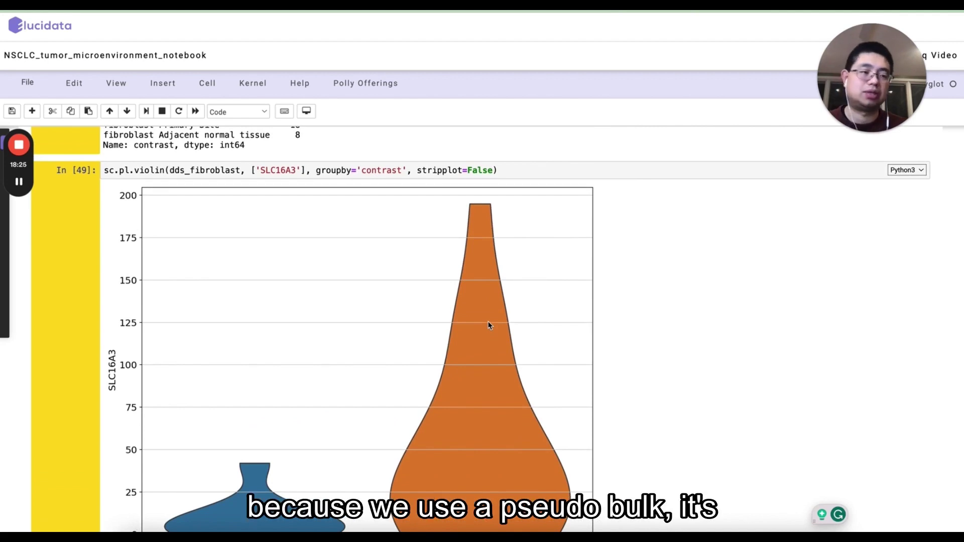
{"action": "scroll", "coordinate": [488, 322], "scroll_direction": "down", "scroll_amount": 4}
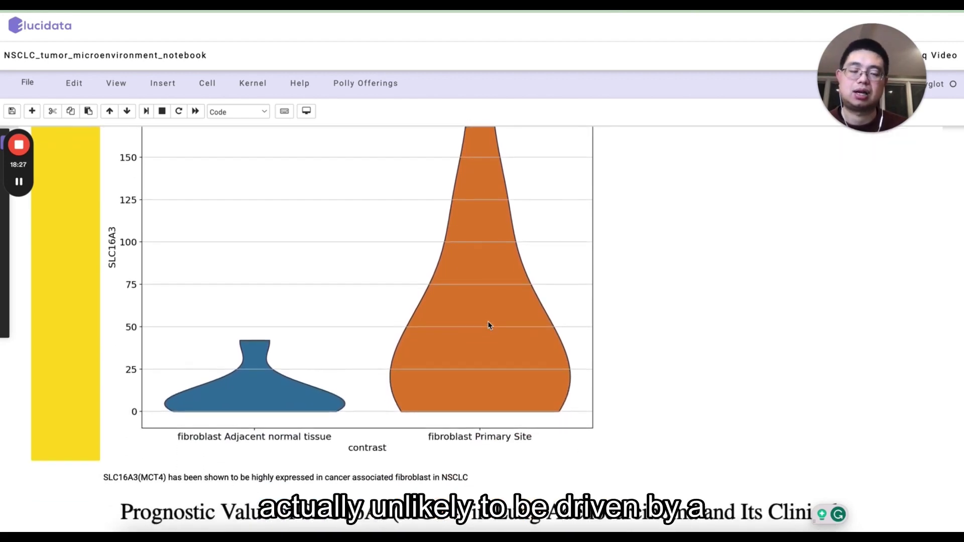
{"action": "scroll", "coordinate": [490, 326], "scroll_direction": "down", "scroll_amount": 5}
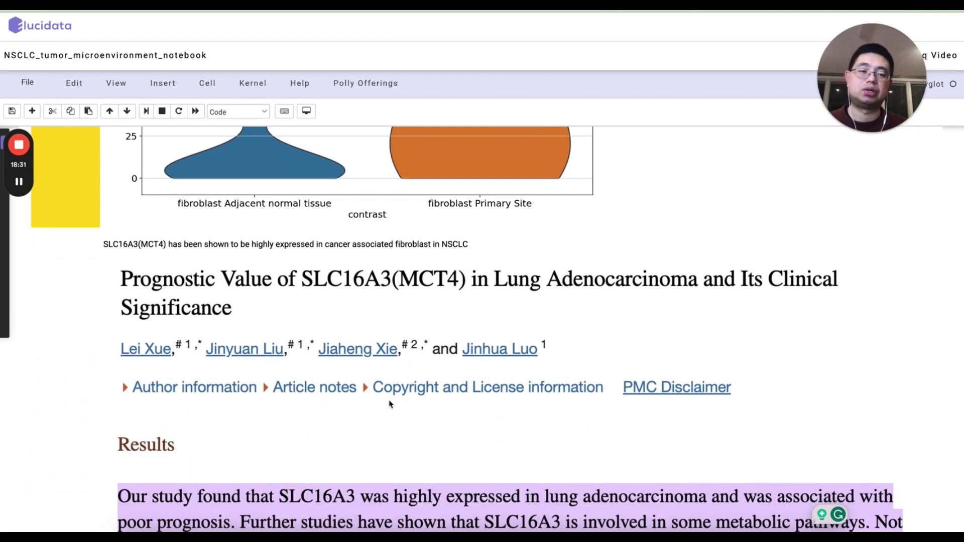
{"action": "scroll", "coordinate": [367, 331], "scroll_direction": "down", "scroll_amount": 3}
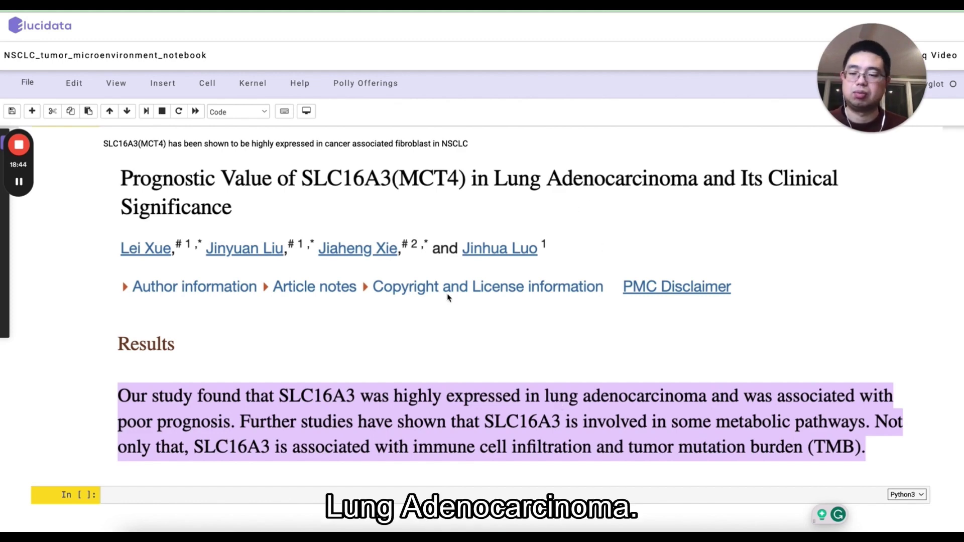
{"action": "scroll", "coordinate": [448, 298], "scroll_direction": "down", "scroll_amount": 1}
{"action": "scroll", "coordinate": [448, 298], "scroll_direction": "up", "scroll_amount": 2}
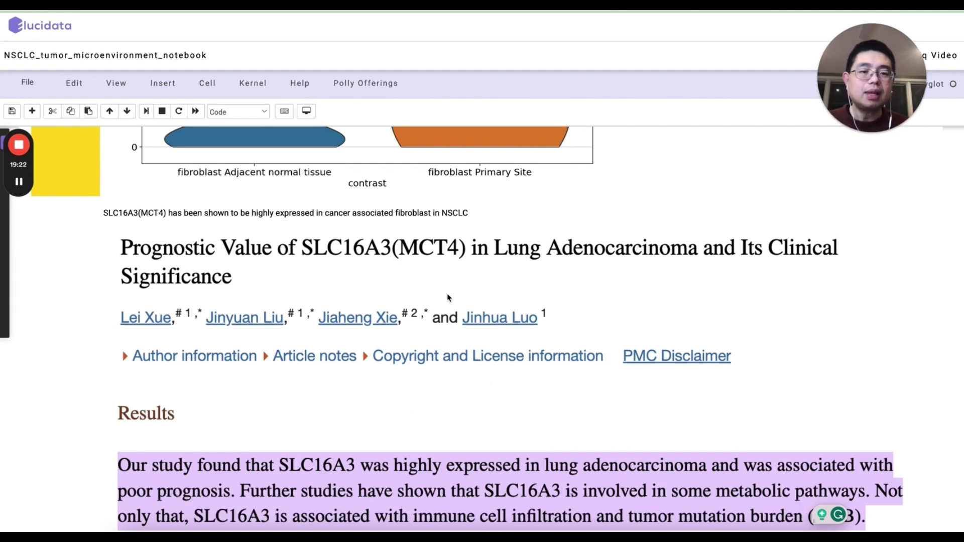
{"action": "scroll", "coordinate": [431, 360], "scroll_direction": "down", "scroll_amount": 3}
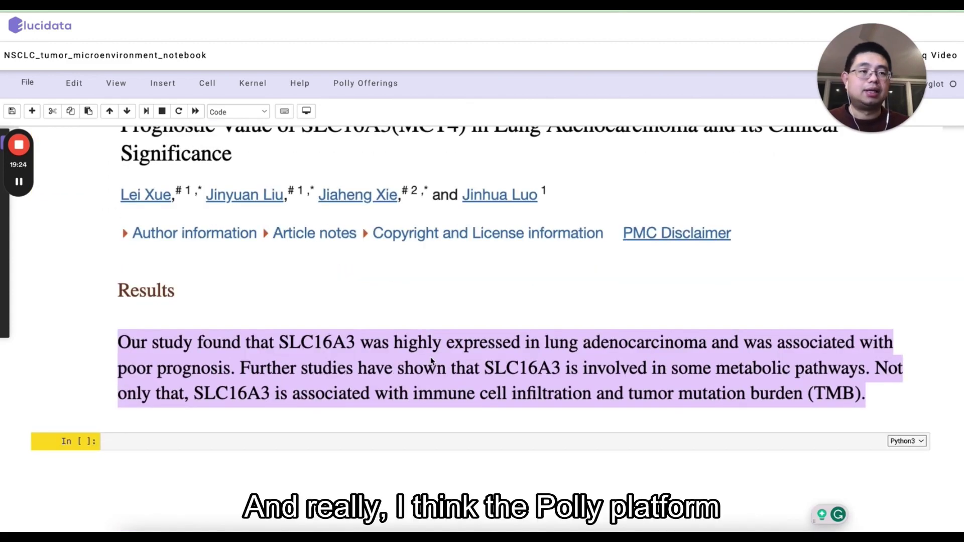